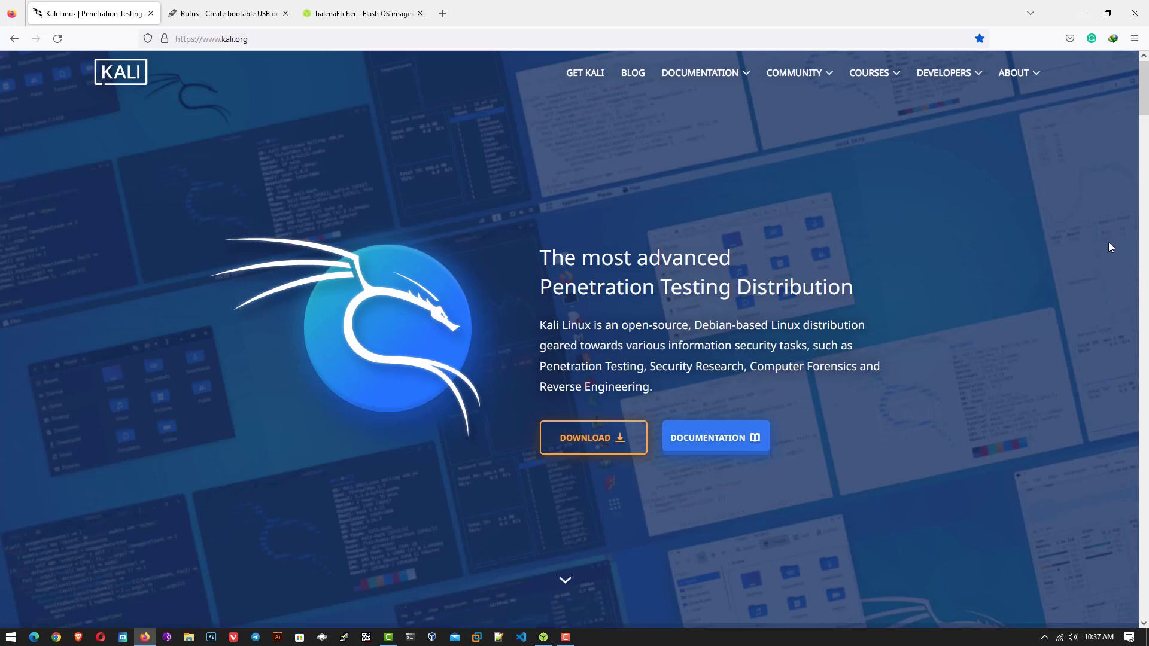
Show the Kali Linux 2022.4 64-bit installer images, after checking the 32-bit and Apple Silicon tabs.
click(611, 446)
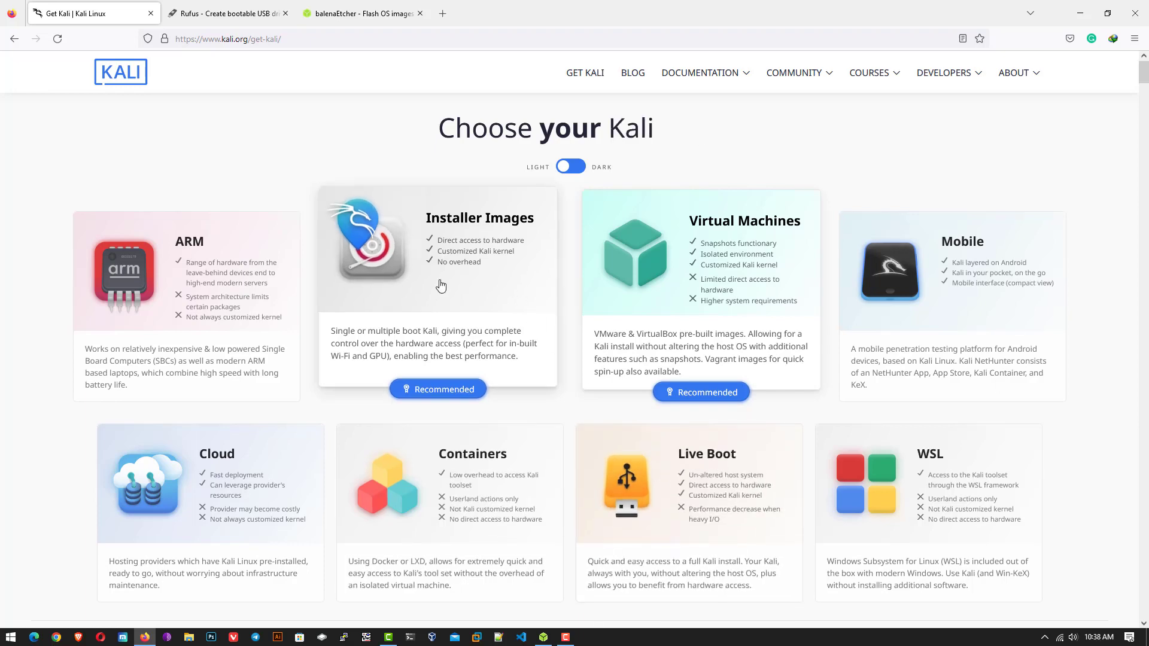
scroll(454, 289, down, 8)
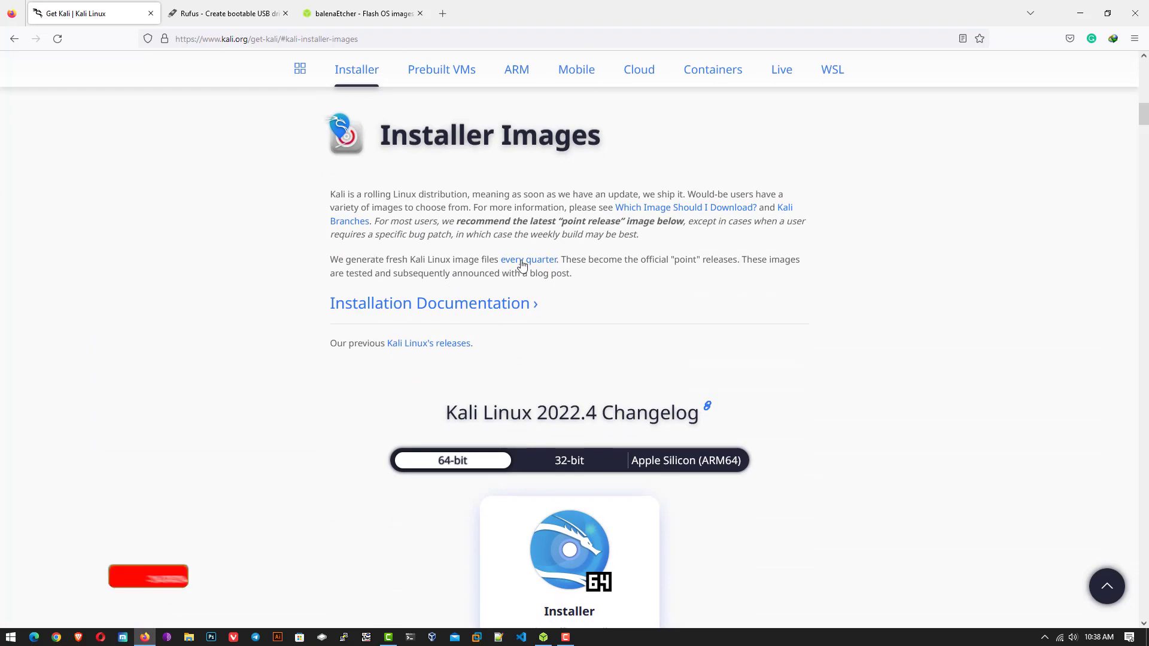
scroll(443, 269, down, 5)
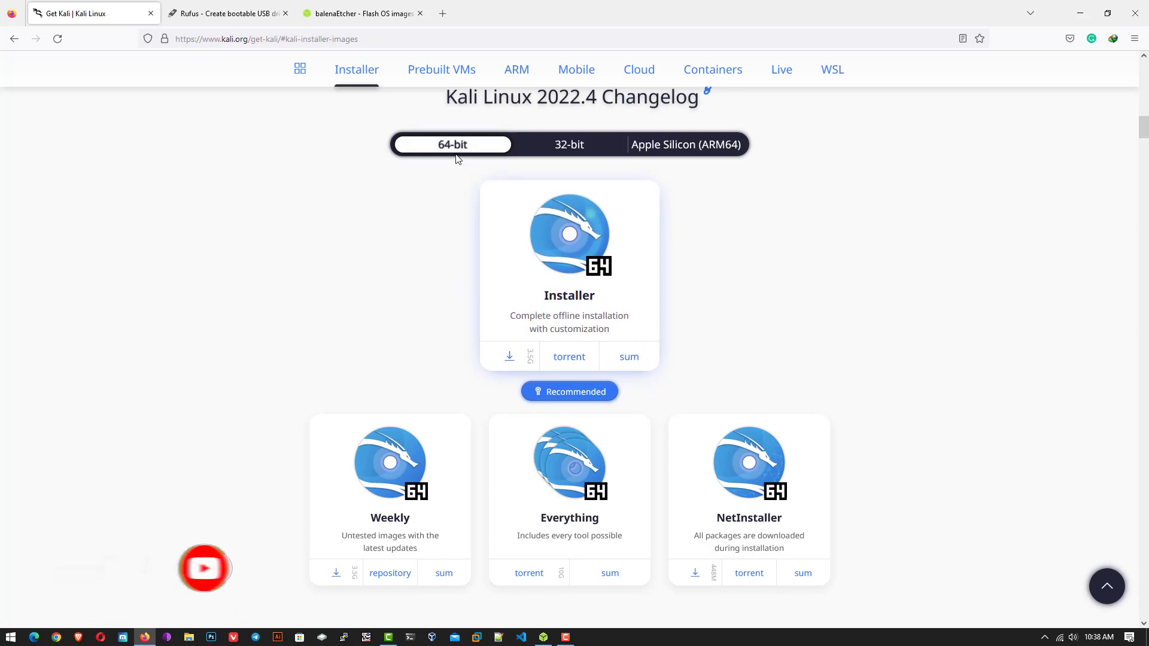
click(570, 146)
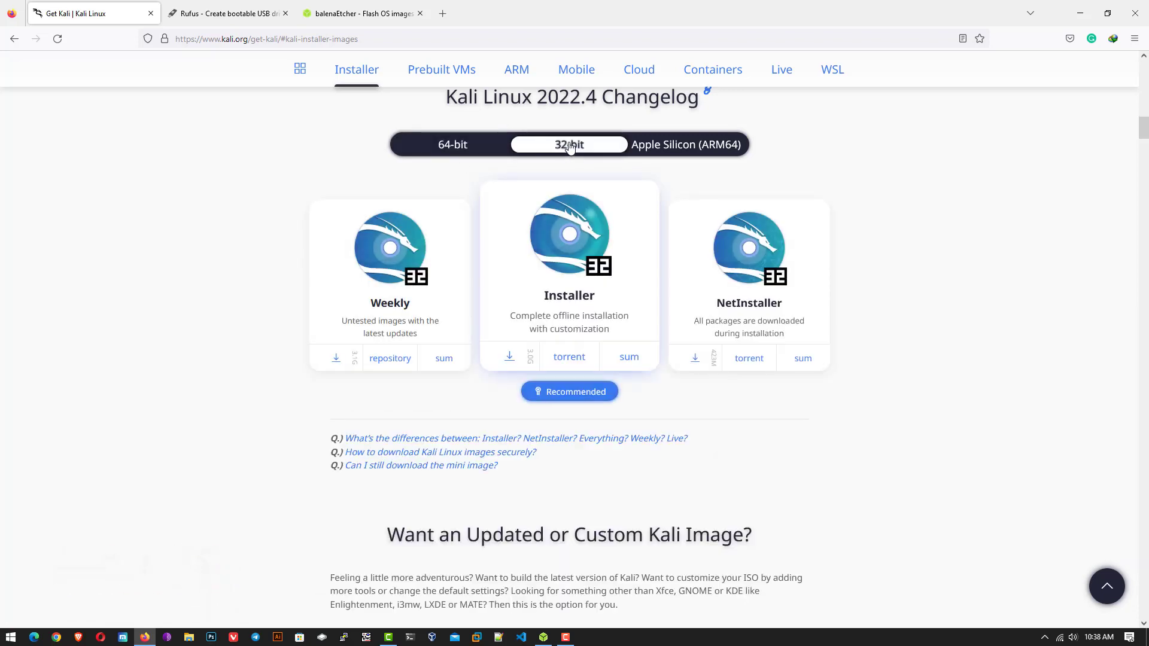
click(691, 149)
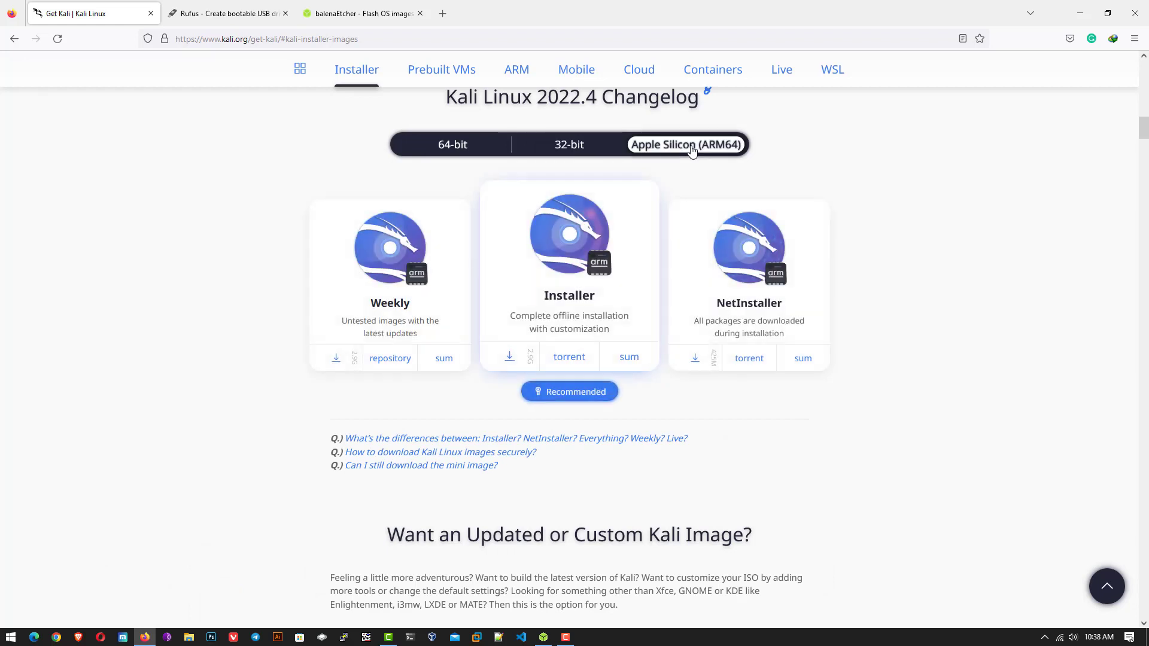
click(439, 148)
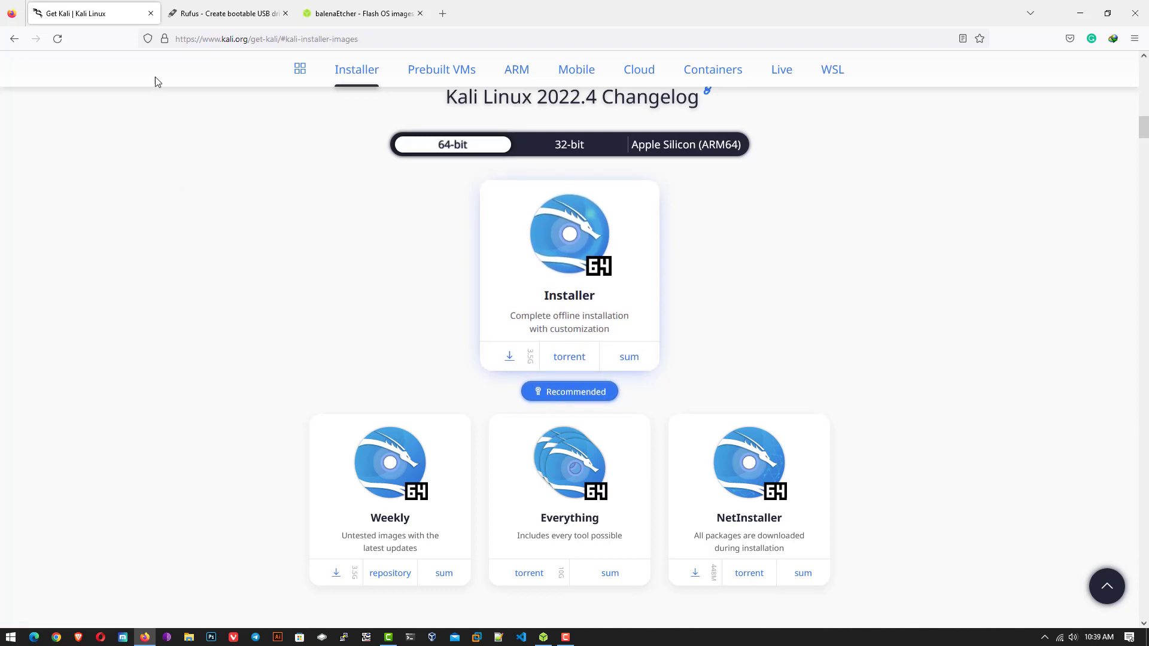
Review the Rufus 3.21 download section, then switch to the balenaEtcher site.
click(209, 14)
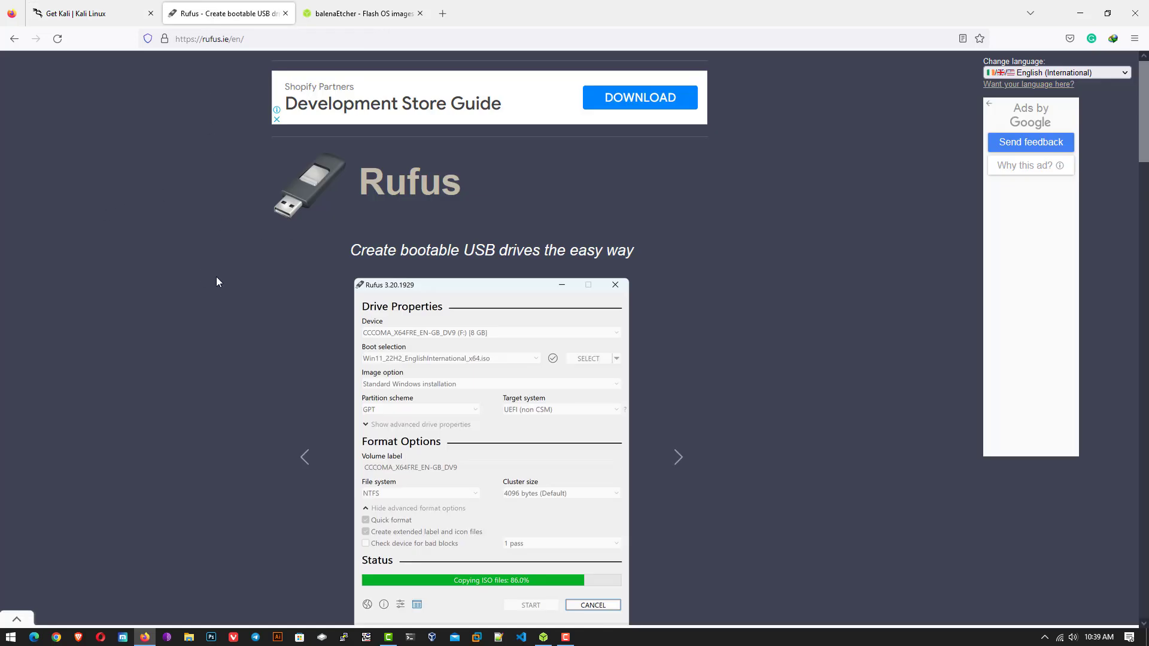
scroll(217, 269, down, 3)
scroll(217, 270, up, 2)
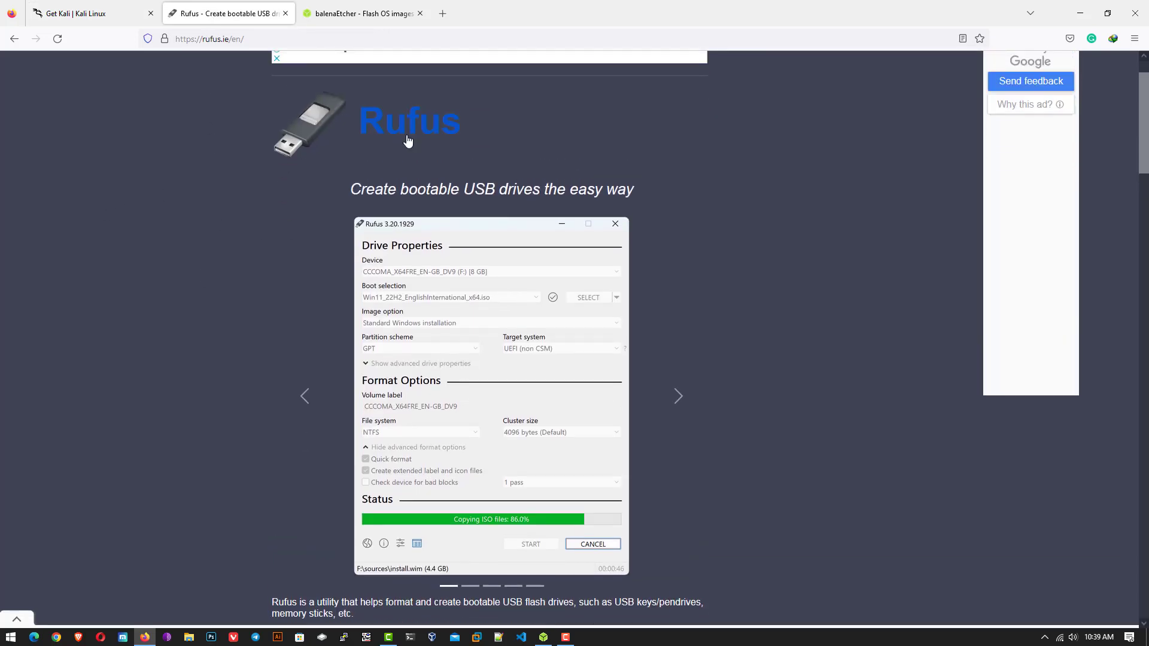
double_click(449, 121)
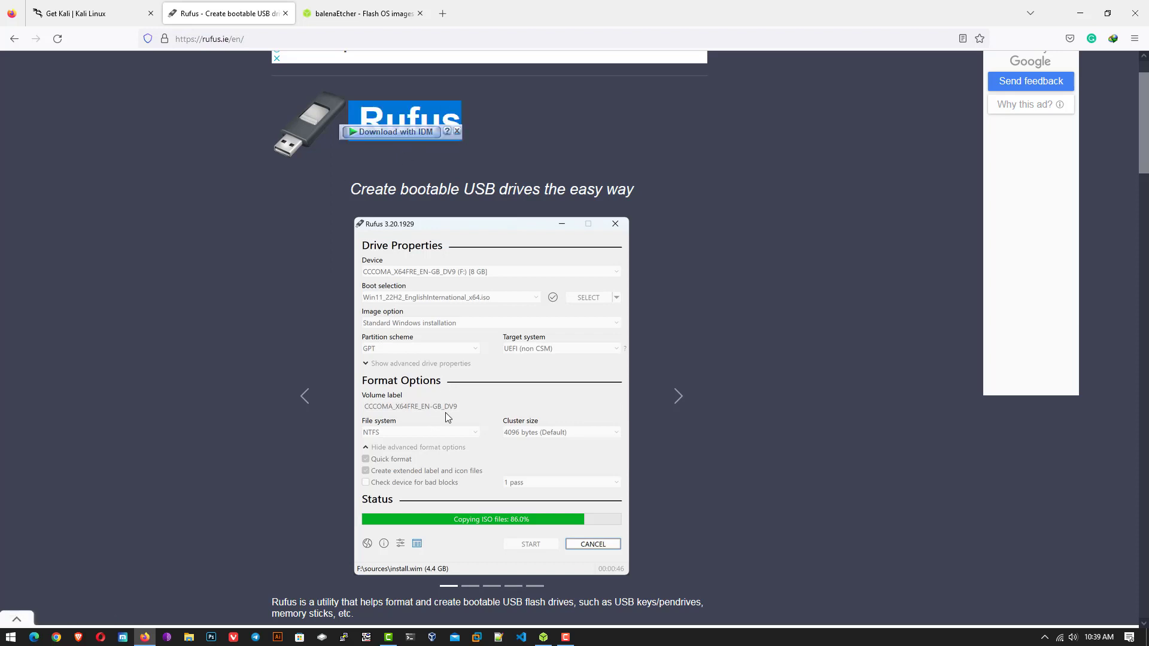
scroll(461, 398, down, 2)
scroll(476, 381, down, 4)
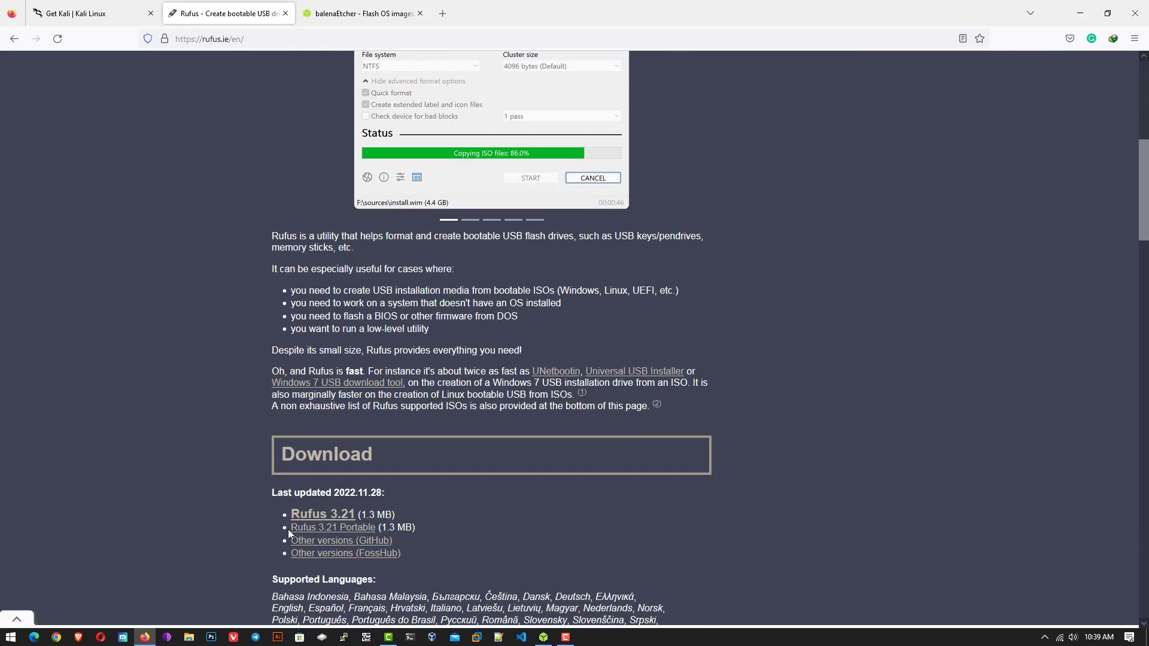
click(358, 8)
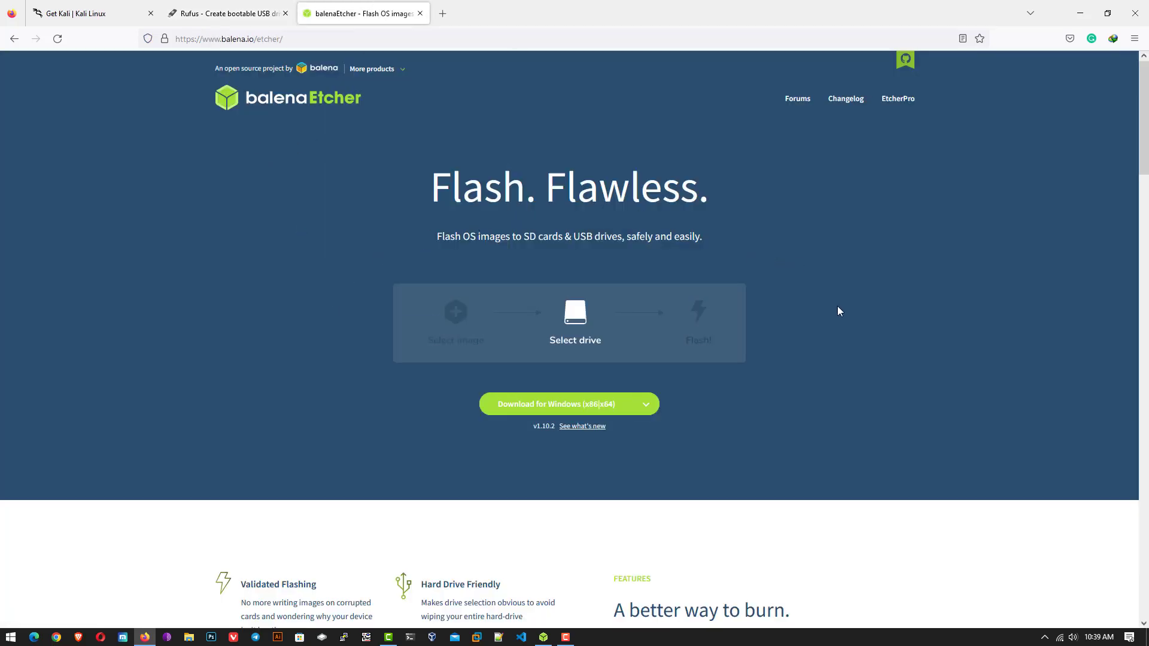
View Etcher's Portable, macOS and Linux download variants, then close Firefox.
scroll(838, 308, down, 1)
scroll(839, 310, down, 2)
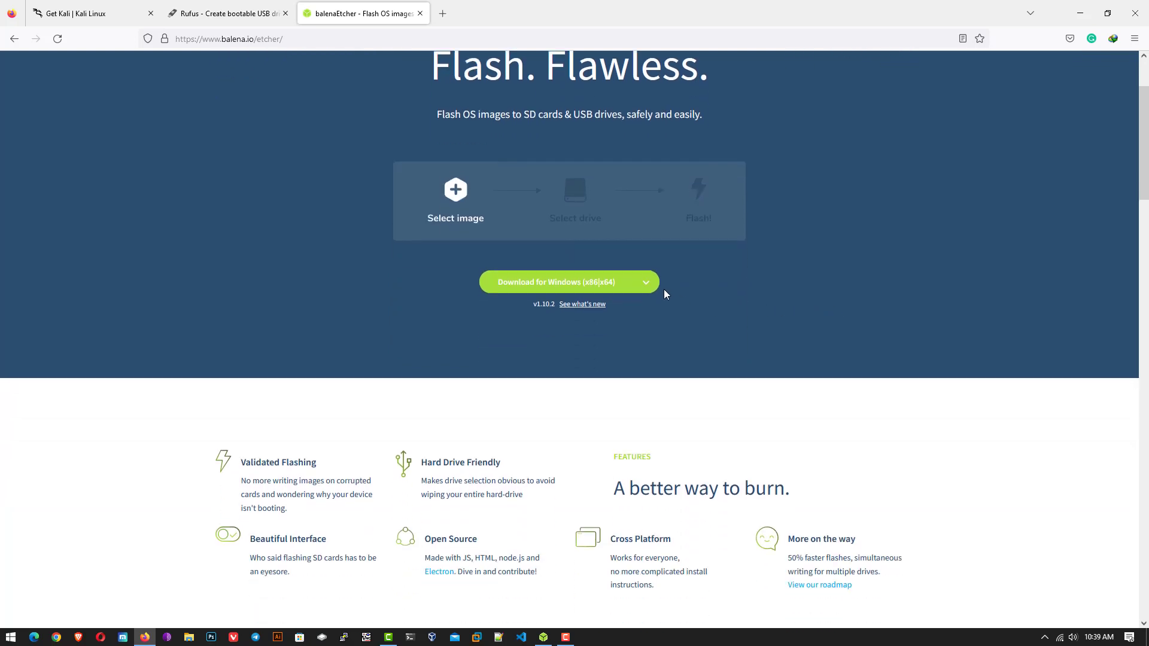
click(647, 286)
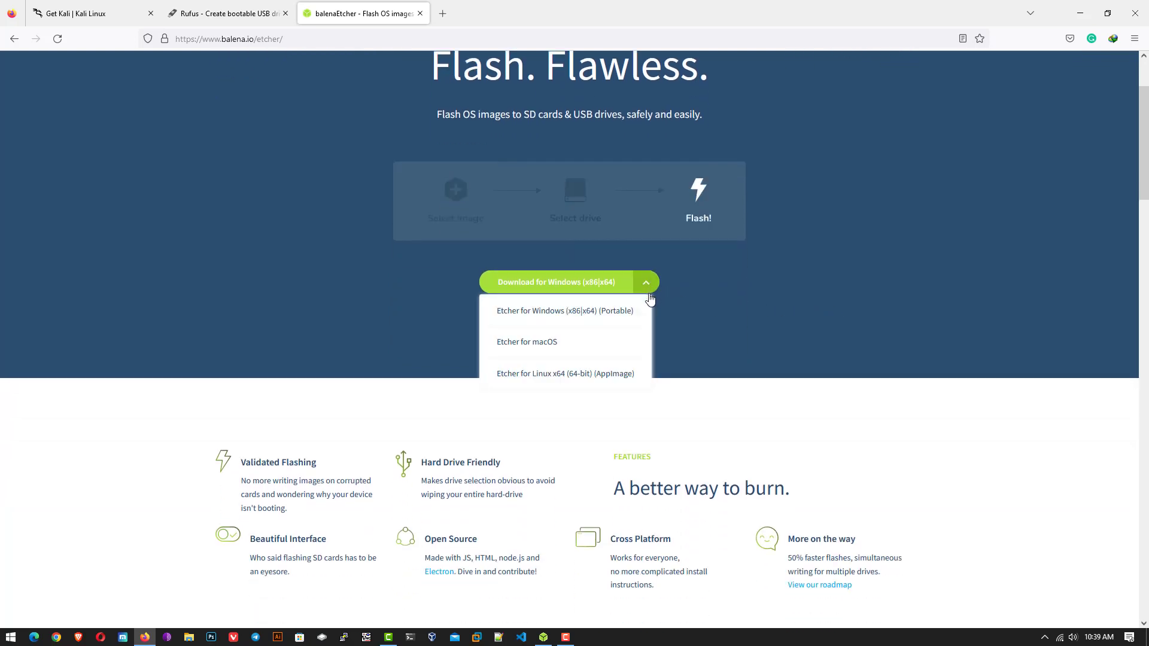
scroll(650, 300, down, 2)
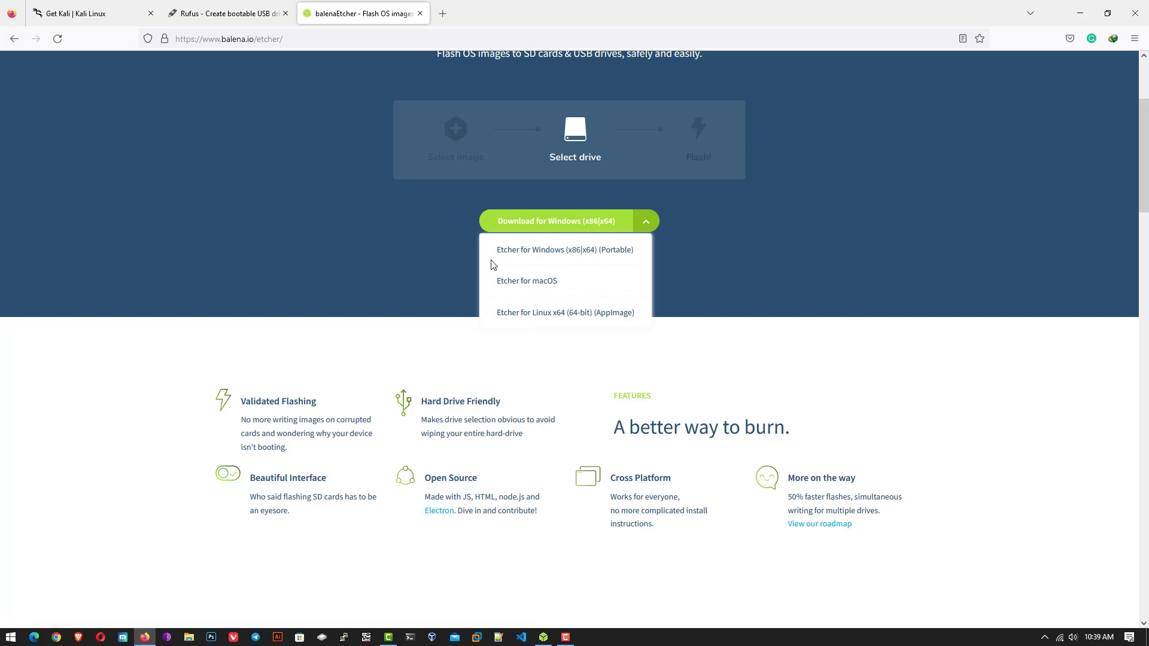
click(1005, 319)
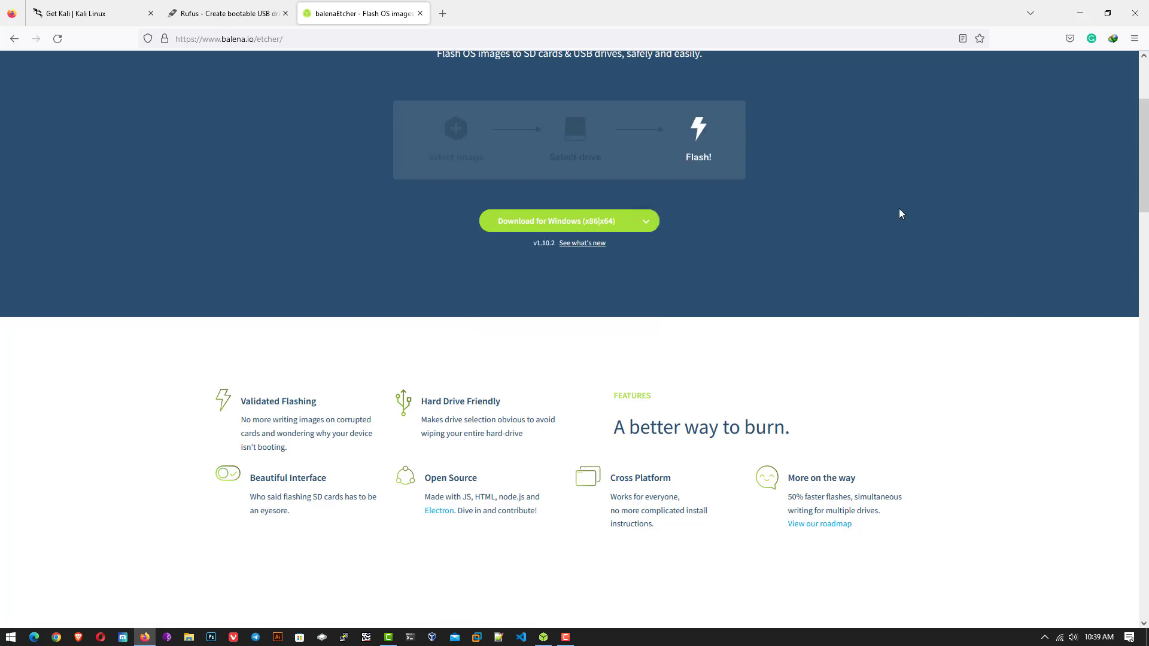
click(1136, 16)
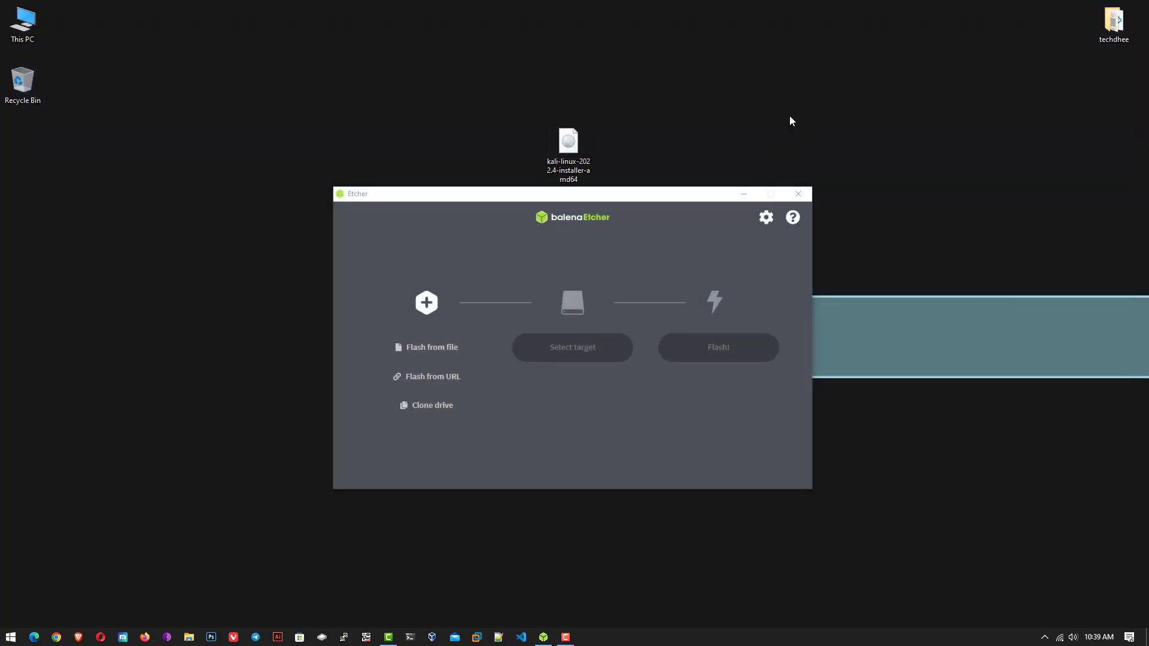
Load kali-linux-2022.4-installer-amd64 from the Desktop as Etcher's source image.
click(587, 434)
click(427, 304)
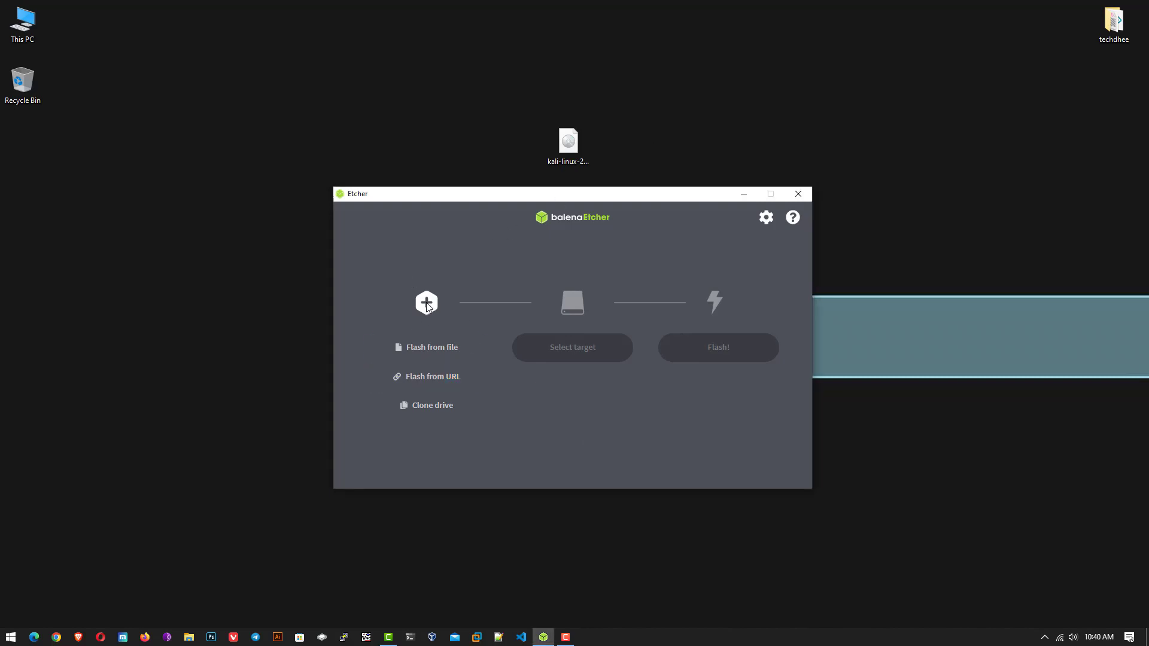
click(443, 355)
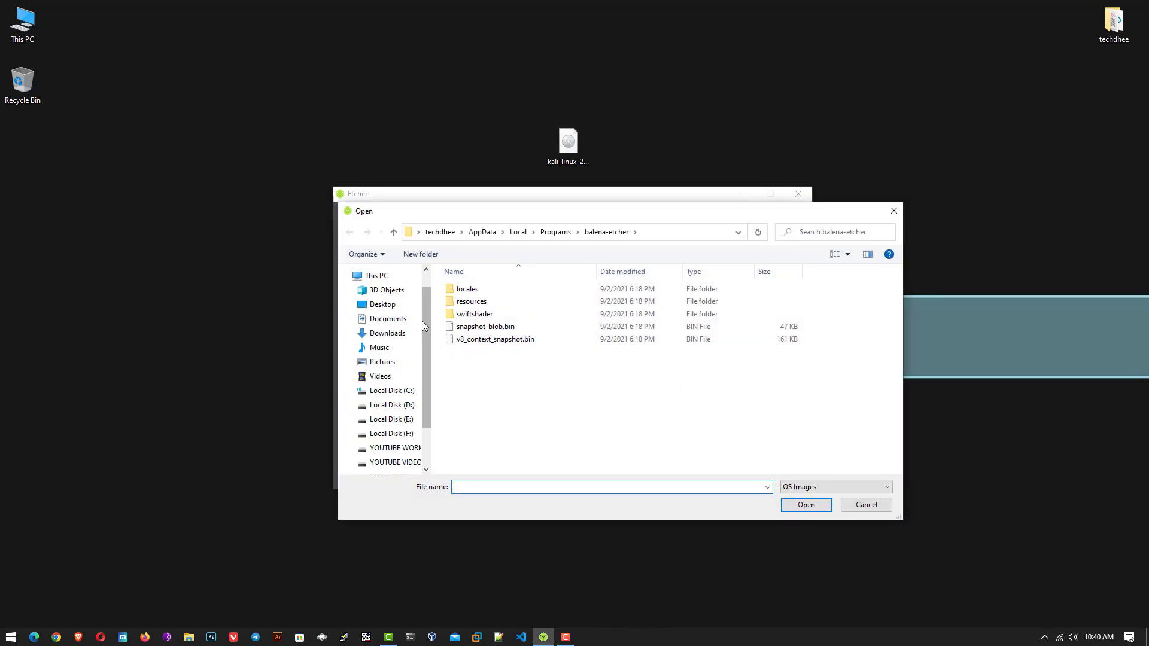
click(388, 309)
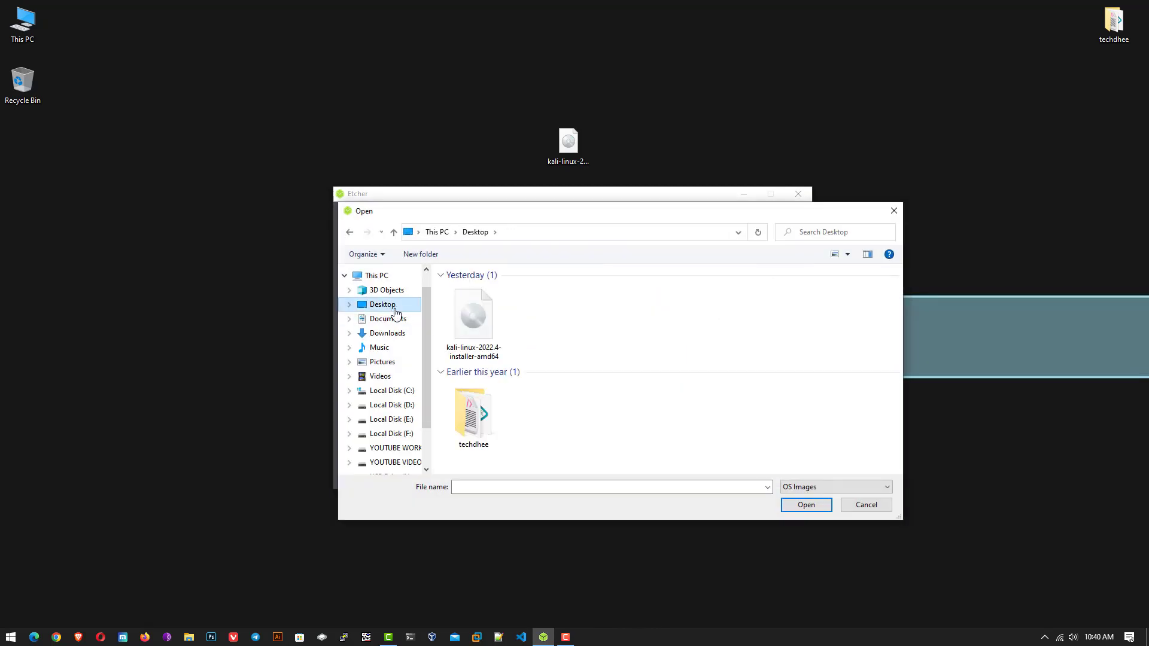
click(459, 346)
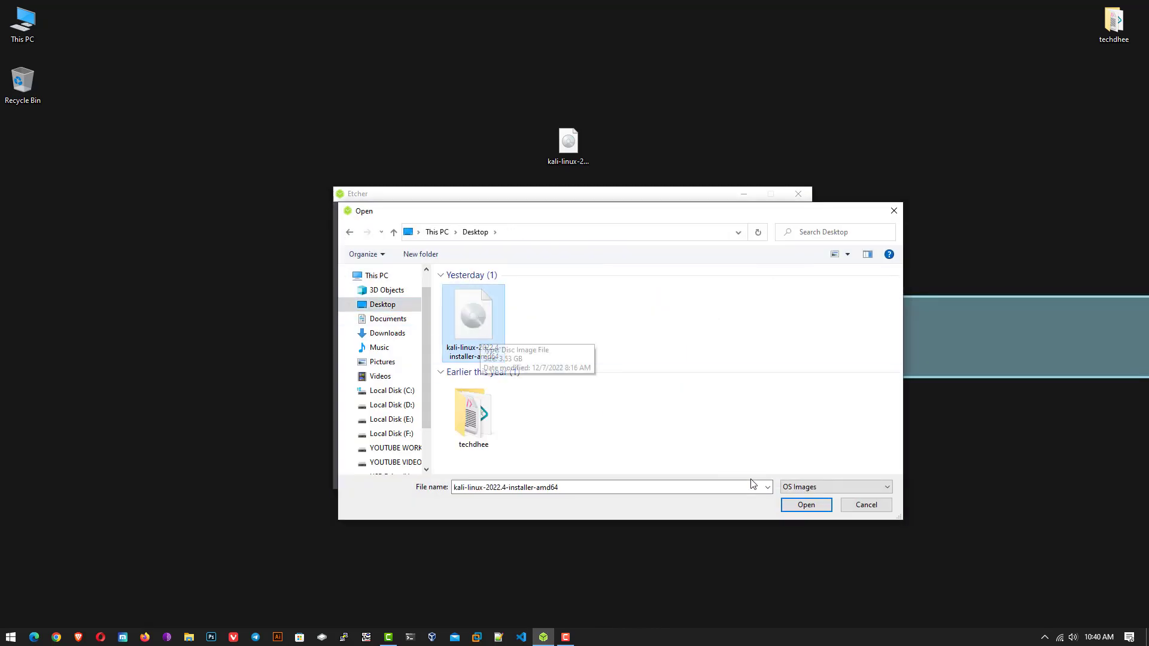
click(805, 505)
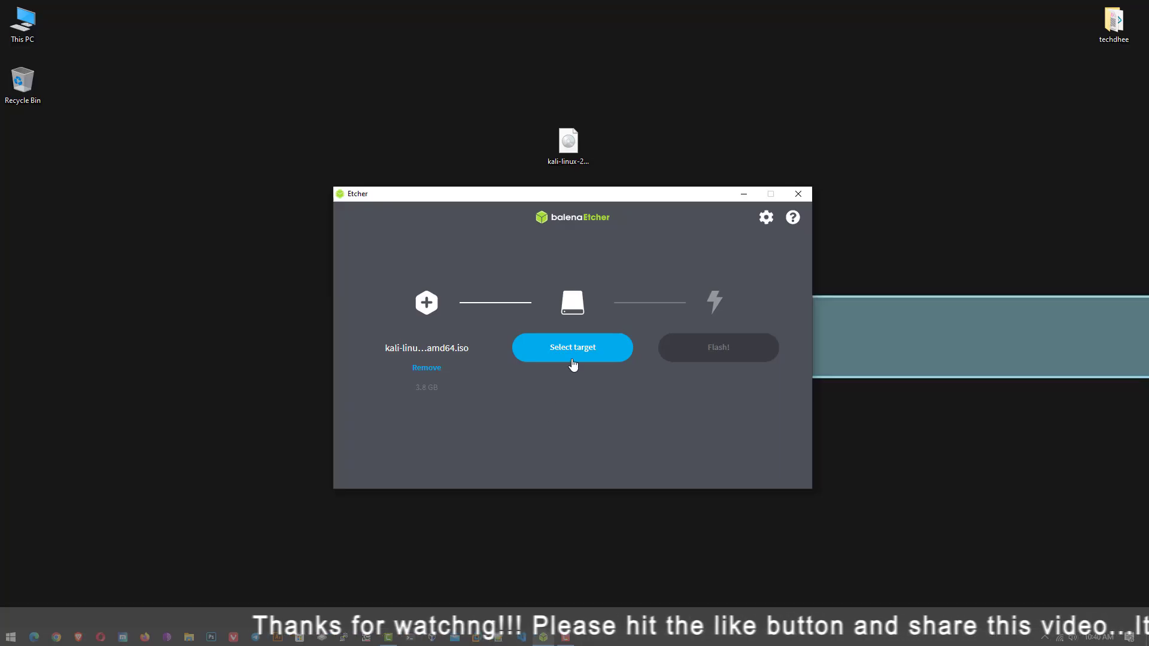
Select the 8 GB SanDisk Cruzer Blade USB drive as the flash target.
click(576, 356)
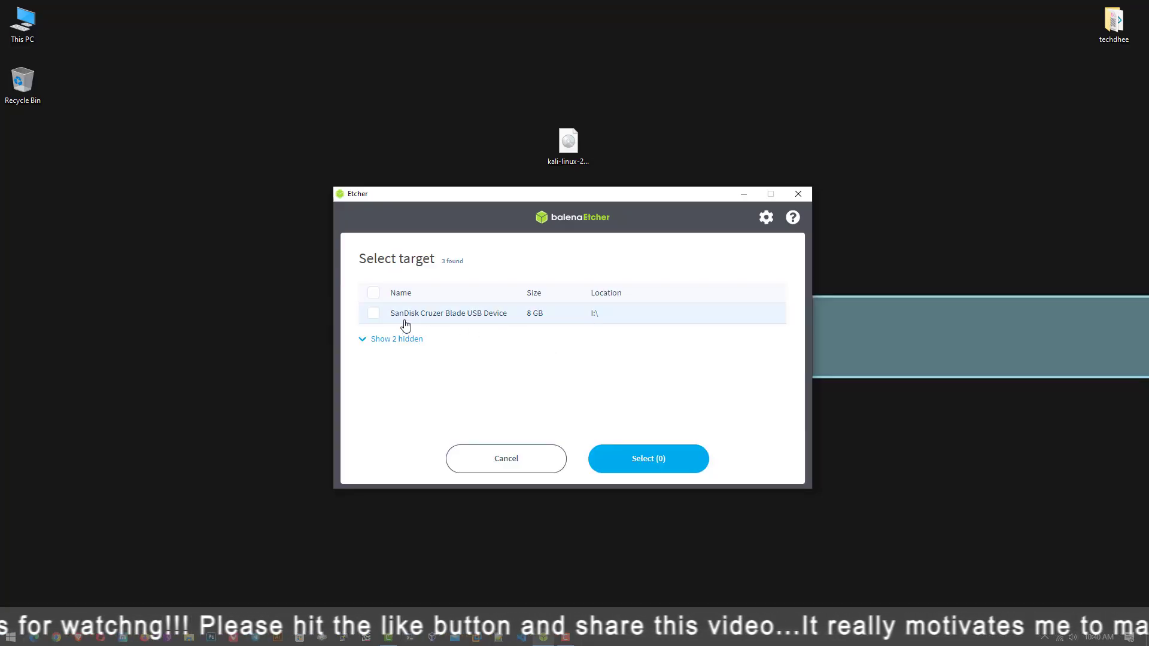
click(373, 313)
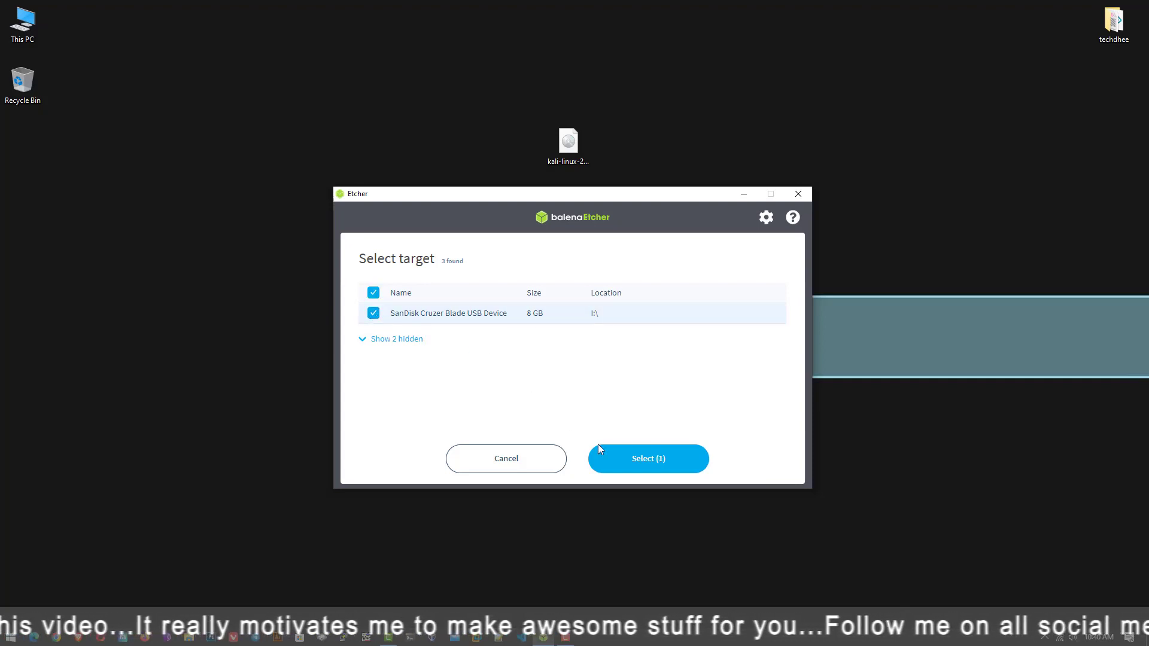
click(644, 460)
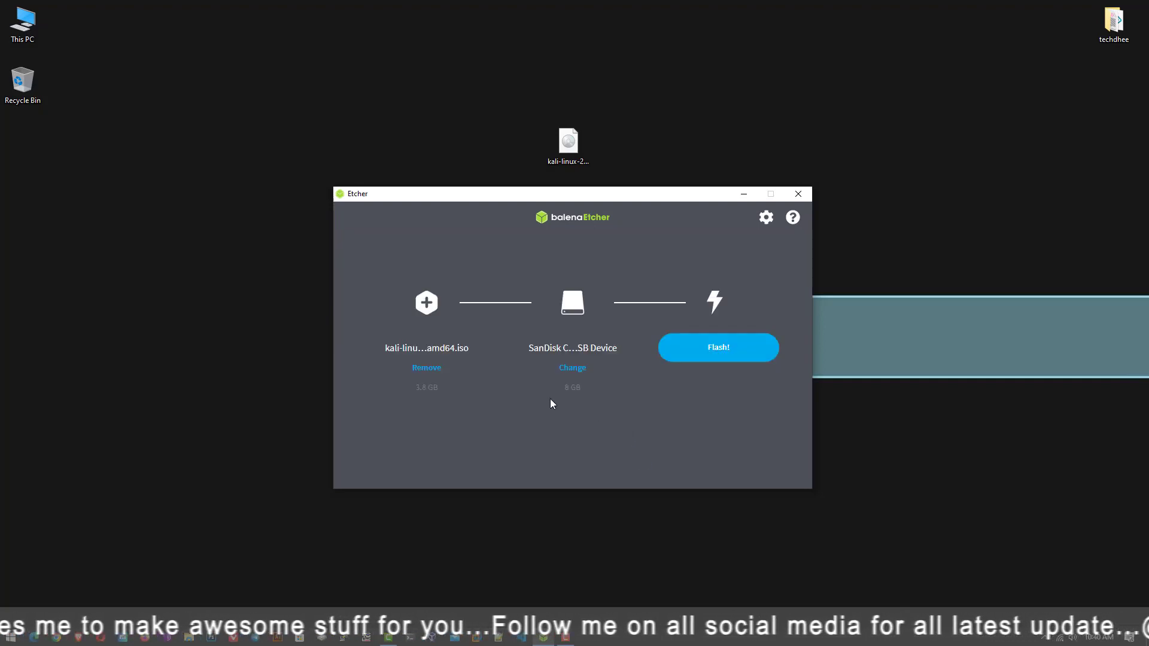
Flash the Kali image to the USB drive and close Etcher when complete.
click(714, 356)
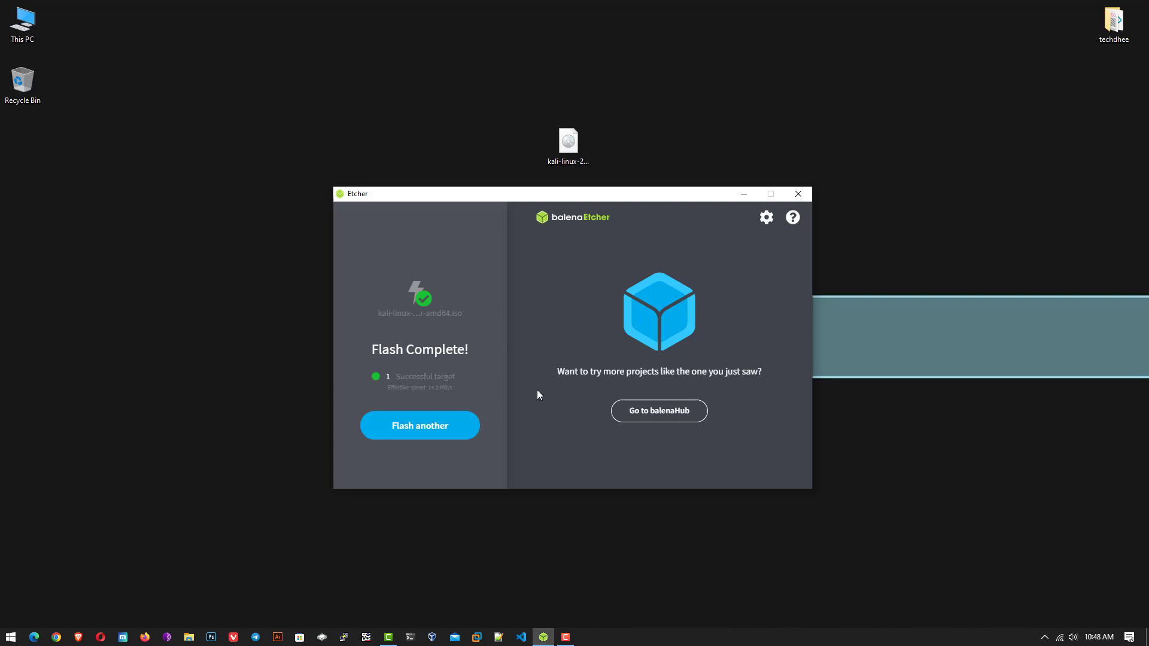
click(776, 524)
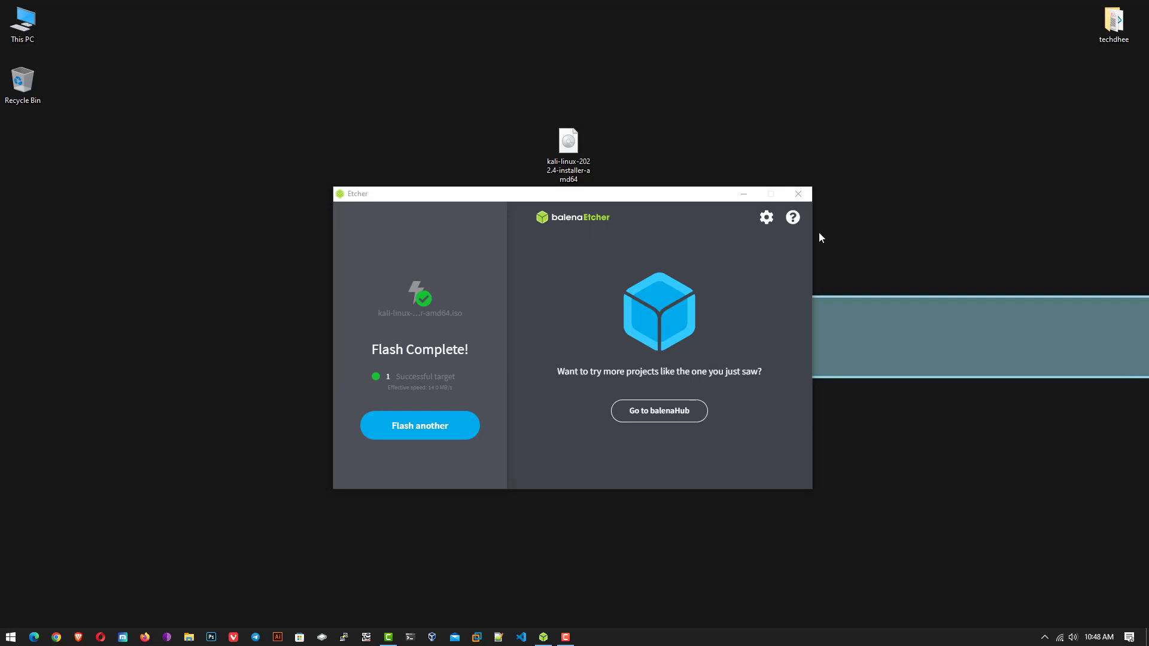
click(799, 193)
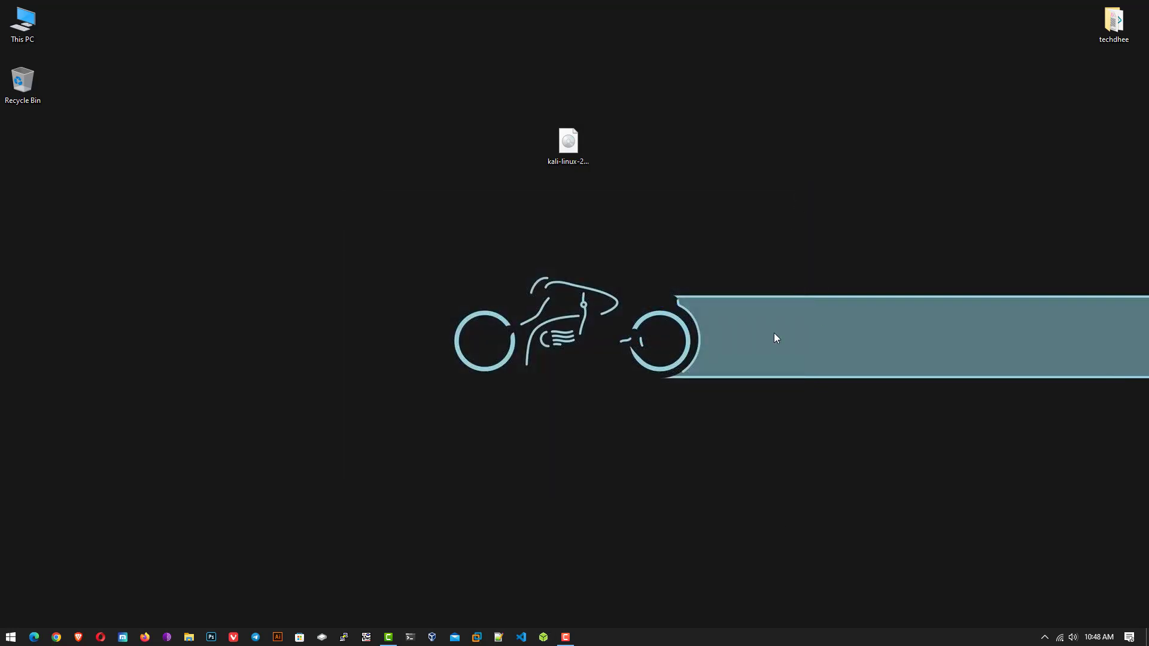
Restart Windows 10 from the Start menu's Power options.
click(9, 636)
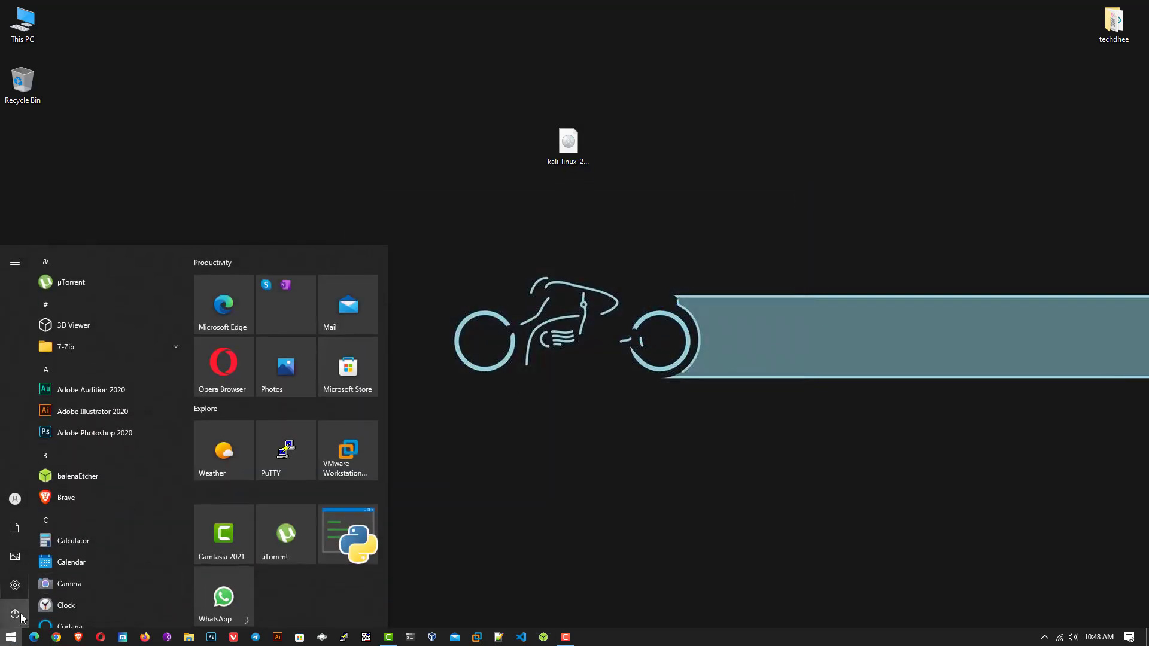
mouse_move(21, 618)
click(82, 610)
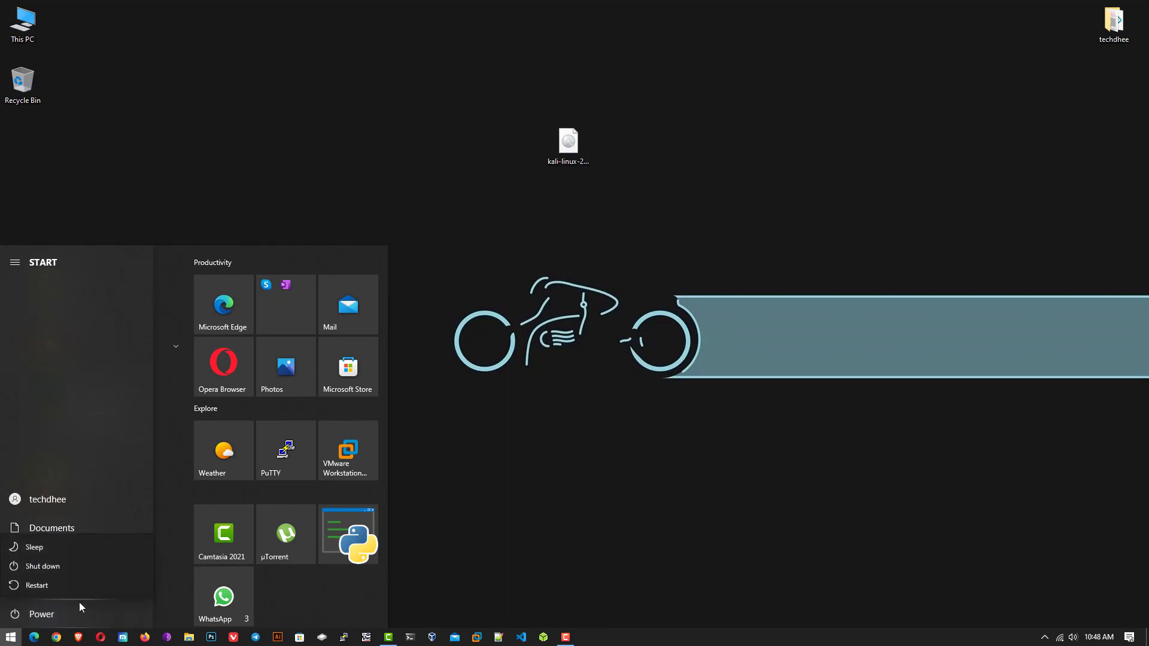
click(80, 587)
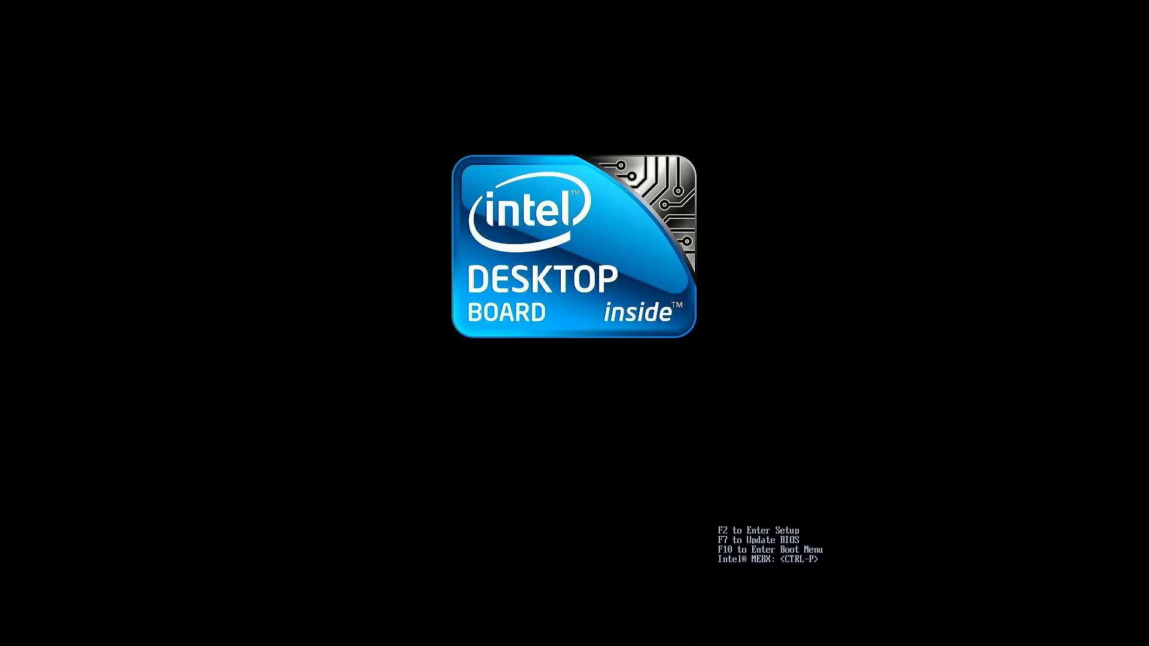
Boot from the 'UEFI : USB : SanDisk Cruzer Blade' entry in the F10 boot menu.
key(F10)
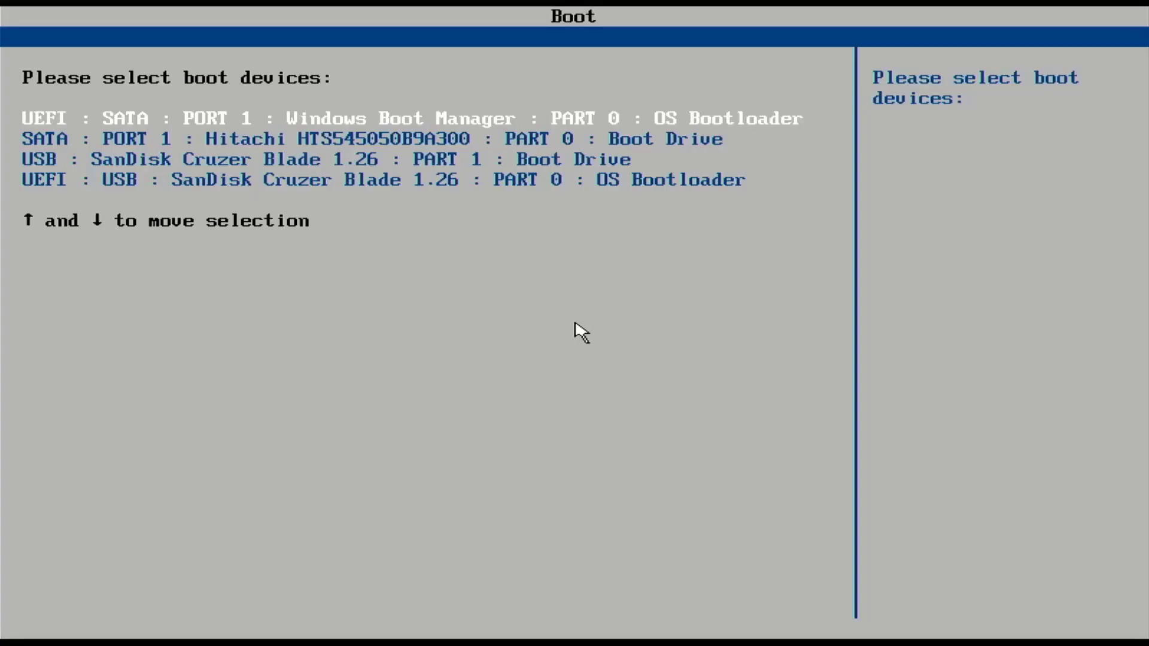
key(Down)
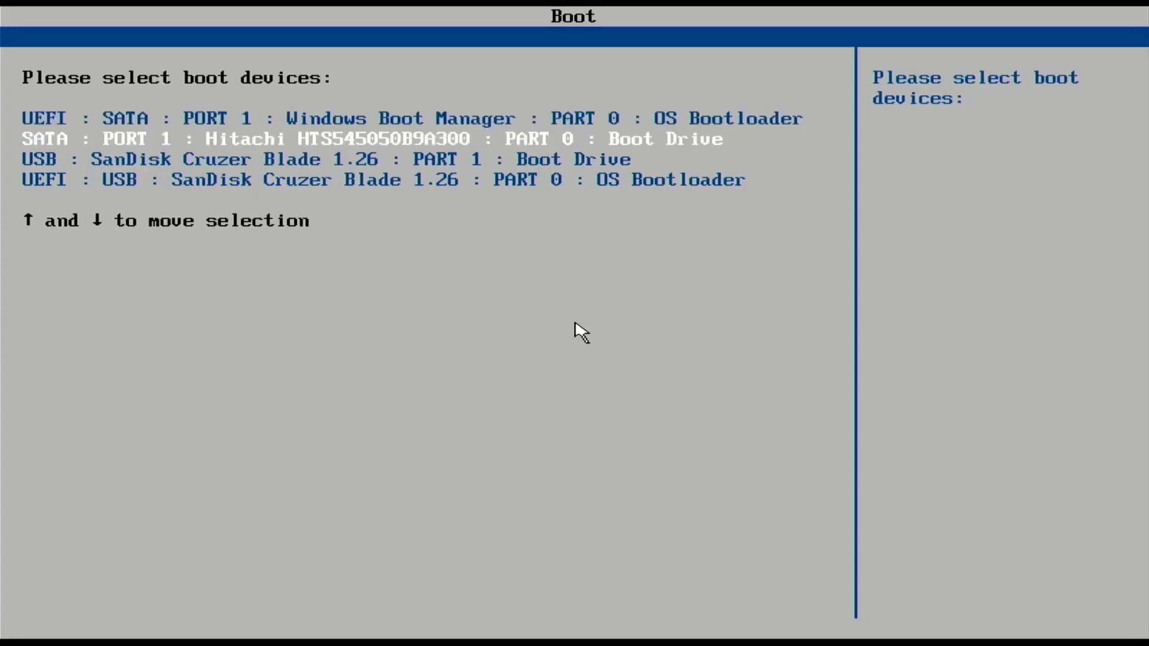
key(Down)
key(Down)
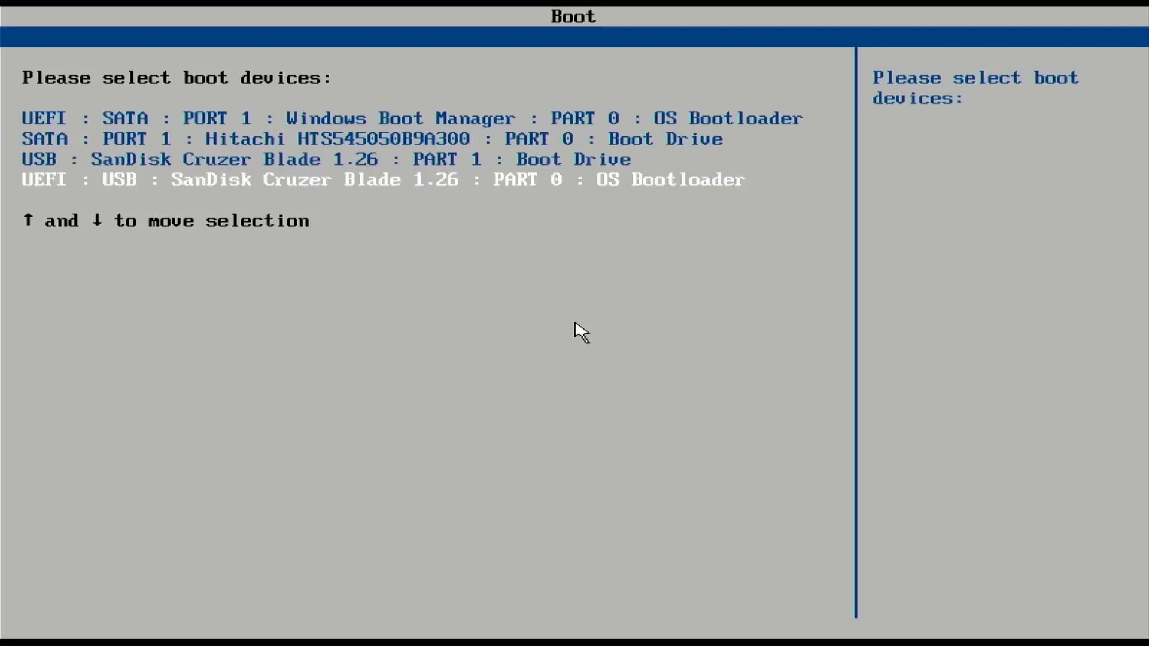
key(Return)
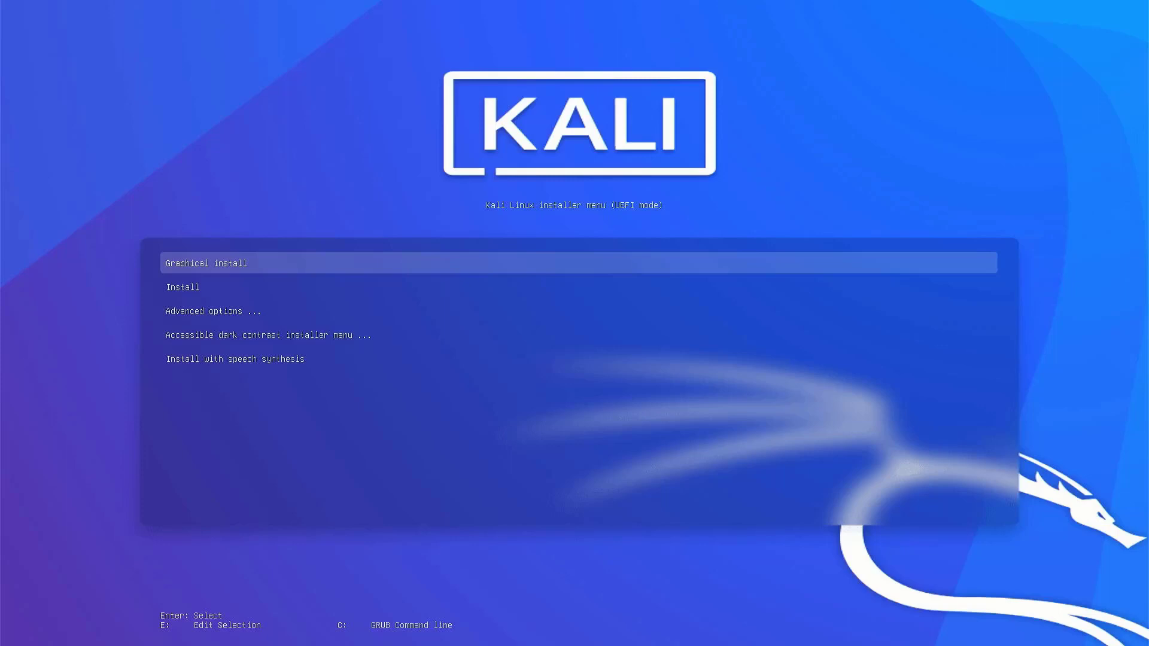
Launch the 'Graphical install' option from the Kali installer boot menu.
key(Down)
key(Up)
key(Return)
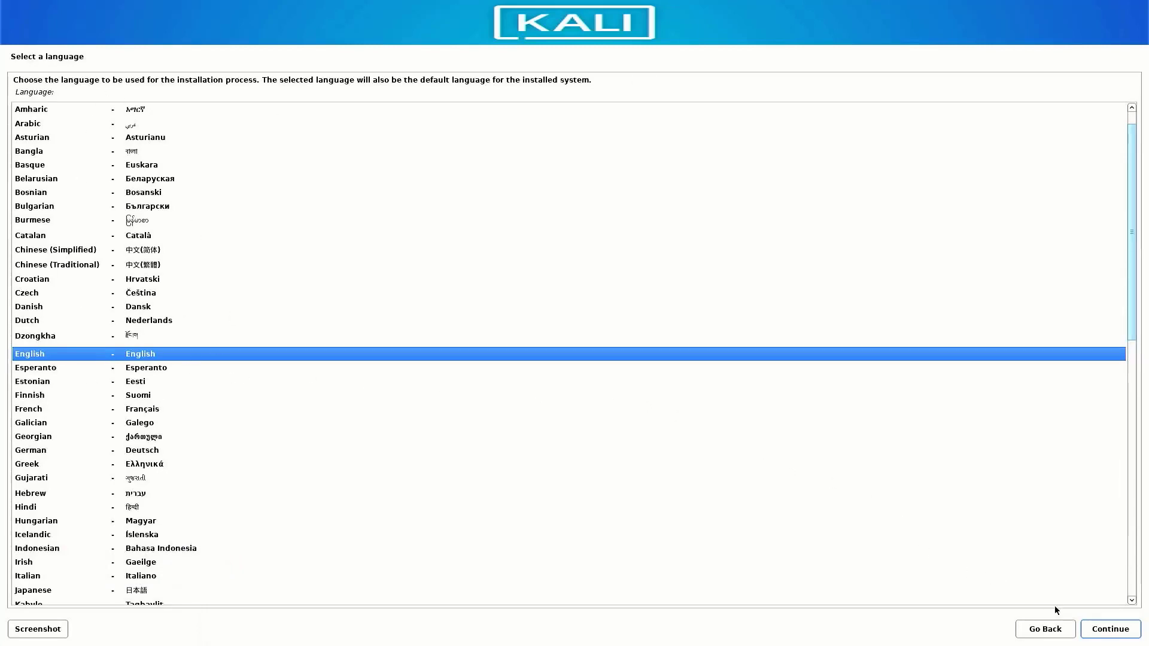
Choose English as language, India as location, and the American English keymap.
click(1107, 637)
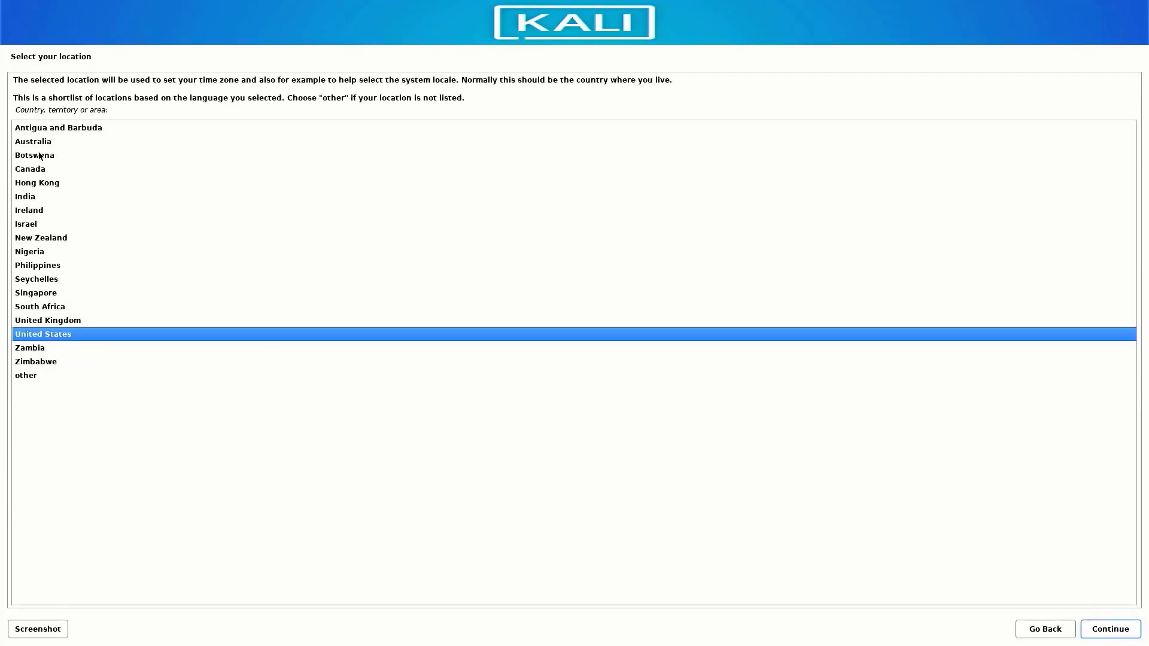
click(37, 200)
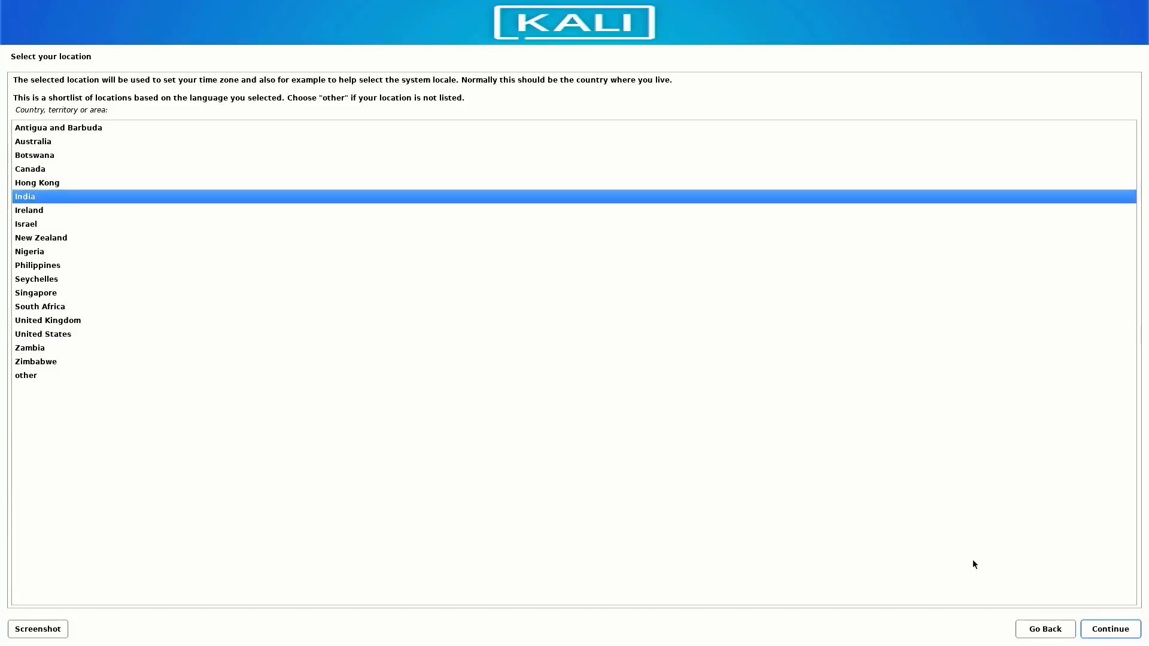
click(1111, 629)
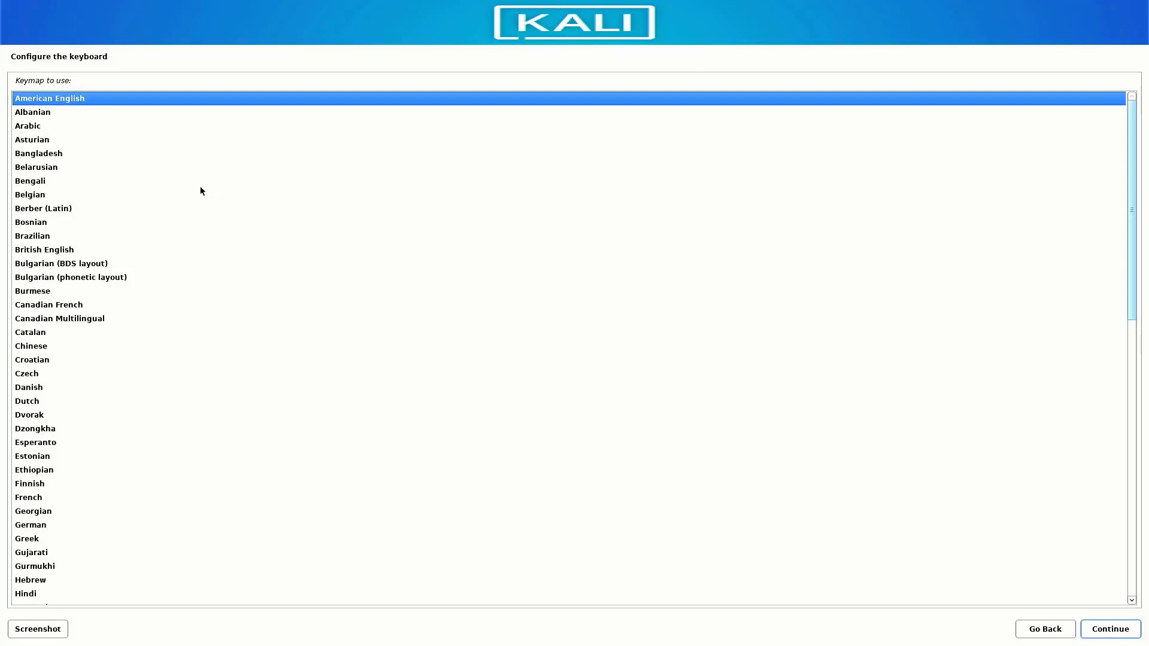
scroll(150, 492, down, 7)
scroll(151, 492, up, 7)
click(1129, 633)
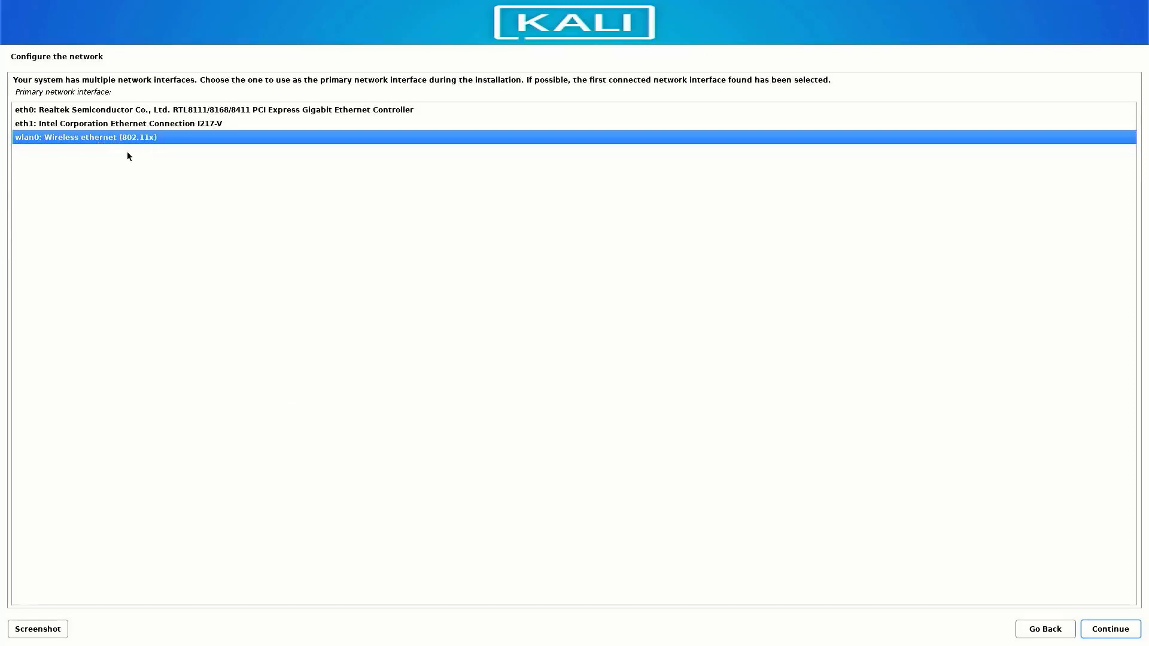
Use eth0 as primary interface and skip network configuration after autoconfiguration fails.
click(90, 112)
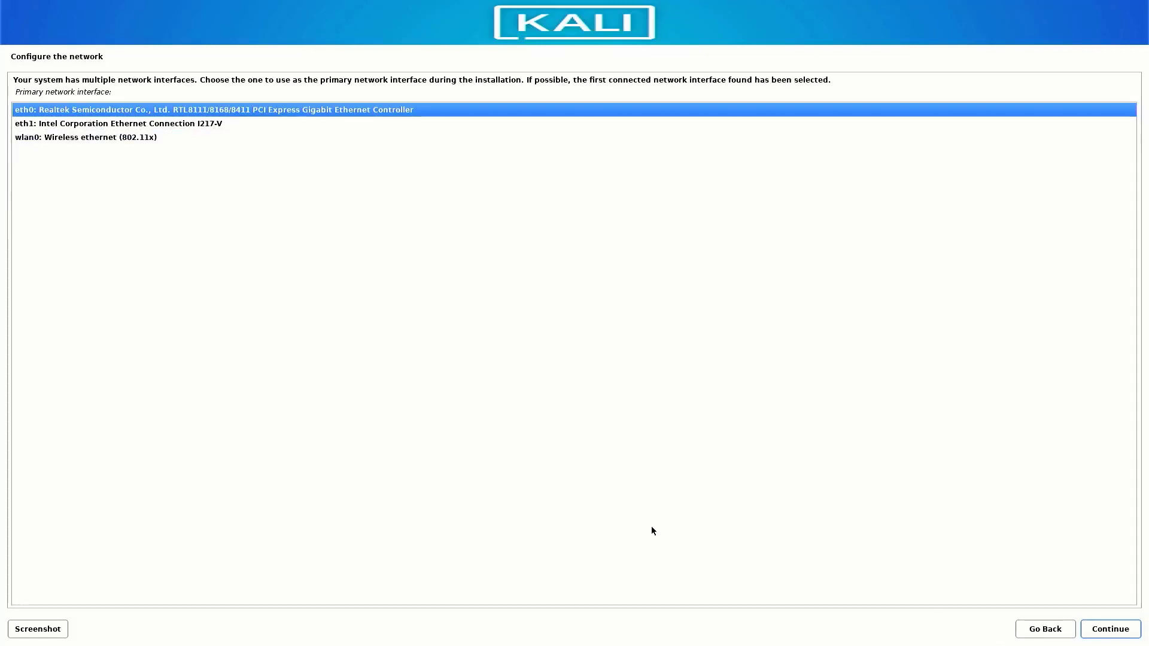
click(1114, 636)
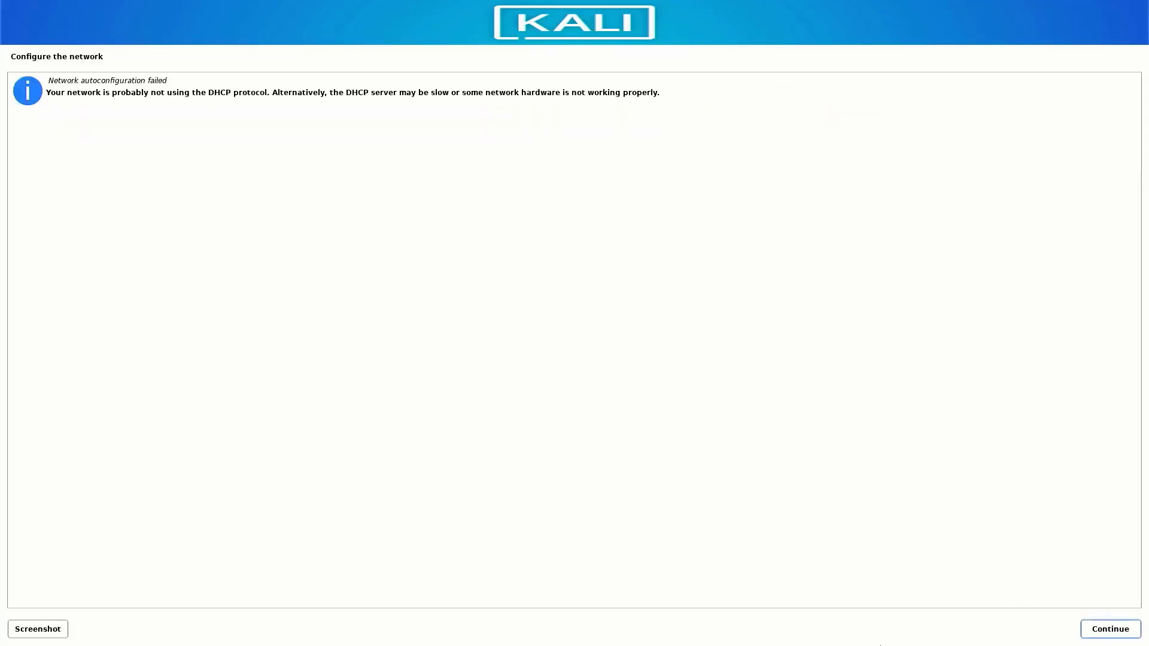
click(1098, 634)
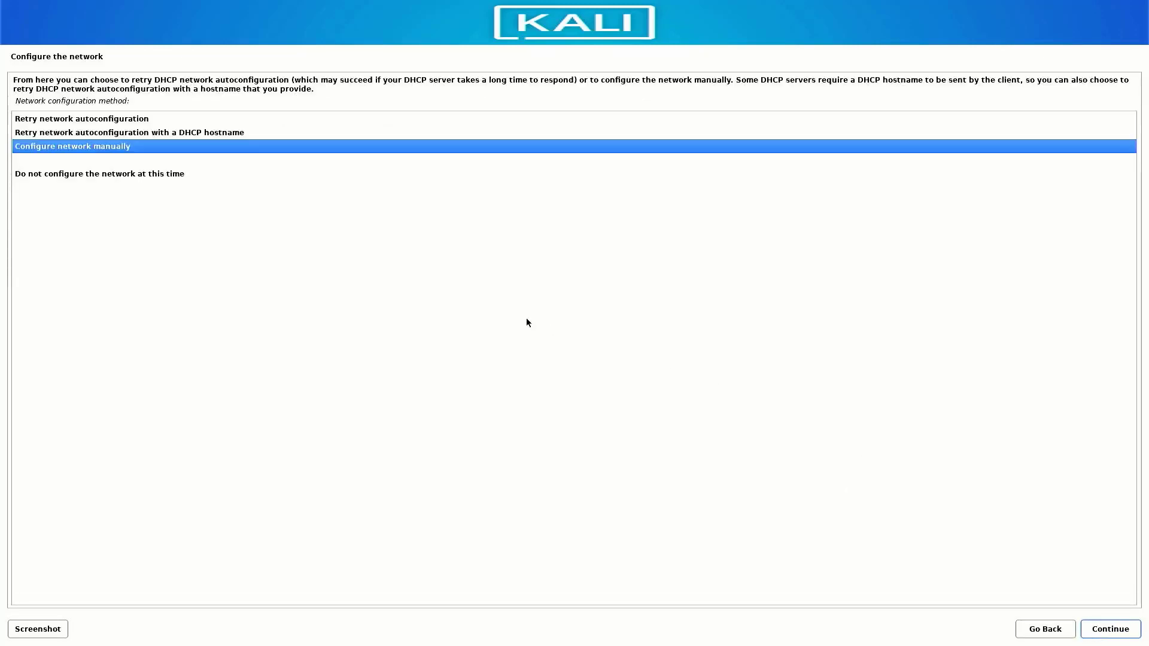
click(134, 174)
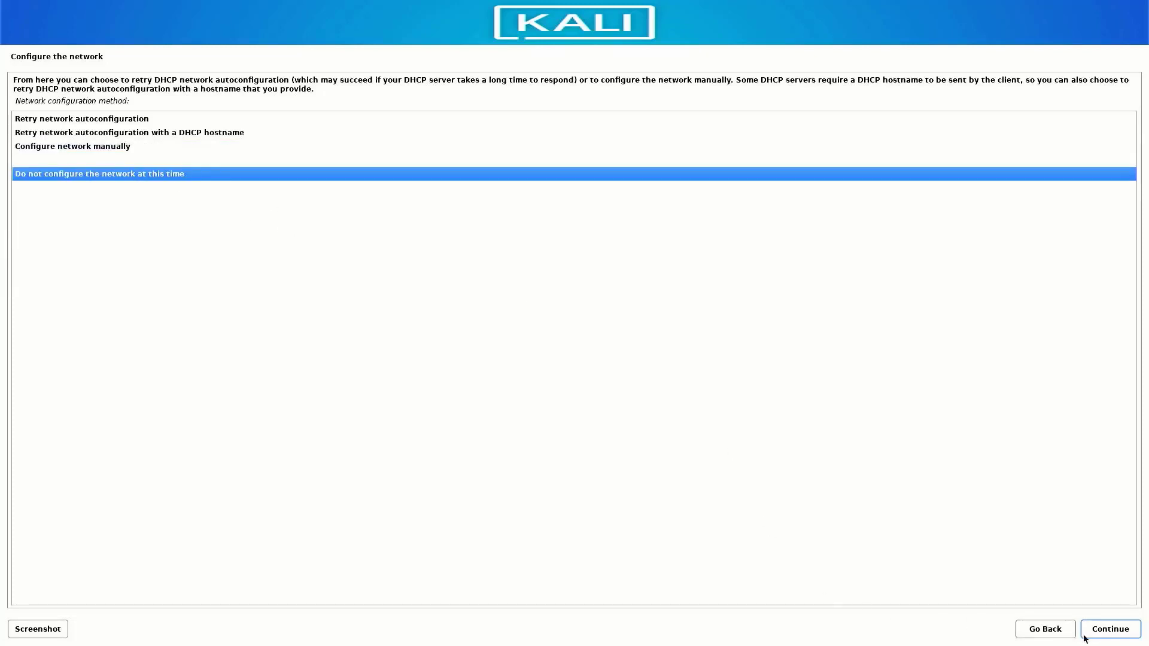
click(1104, 635)
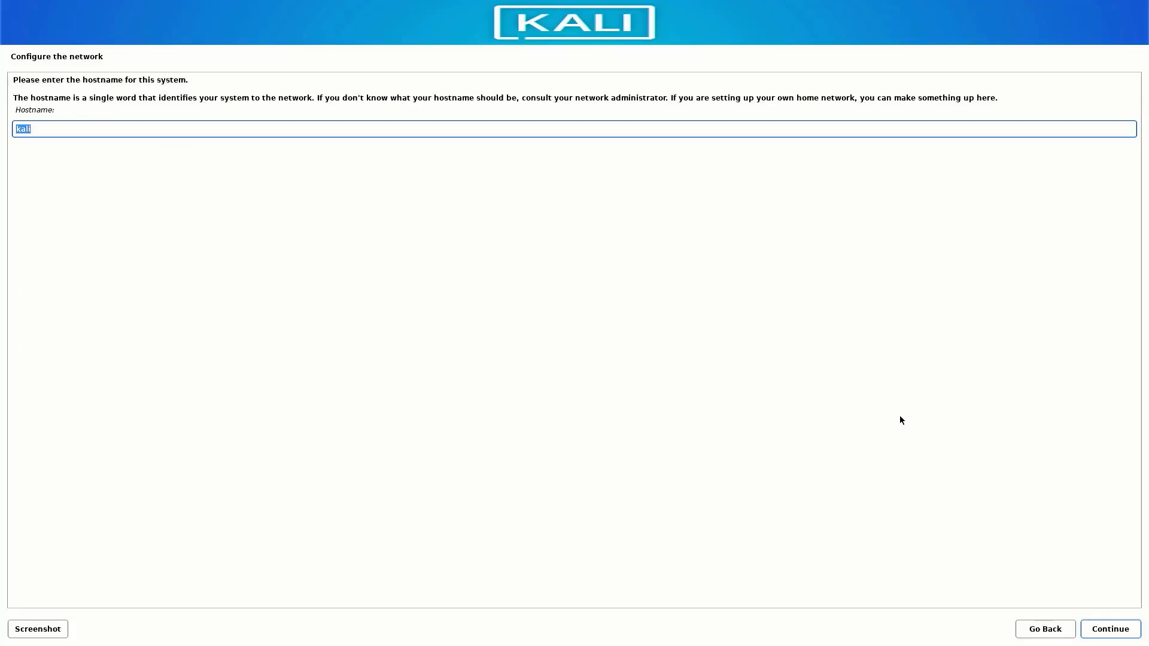
Keep the hostname kali and enter the new user's full name.
click(60, 128)
click(1100, 631)
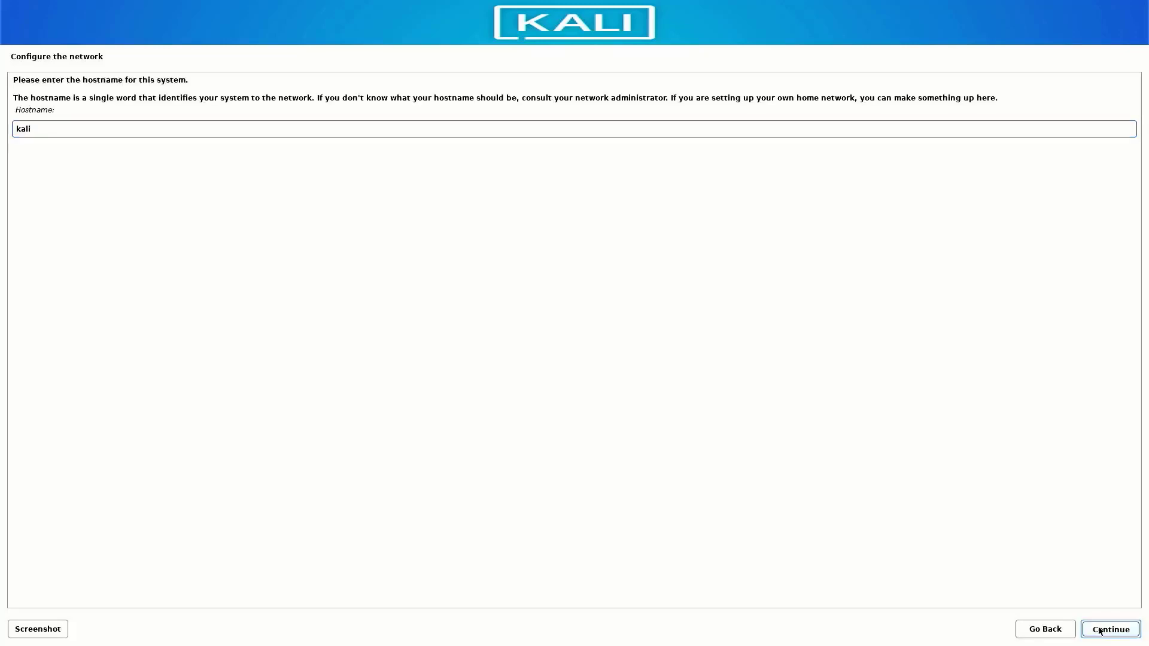
text(TECH DHEE)
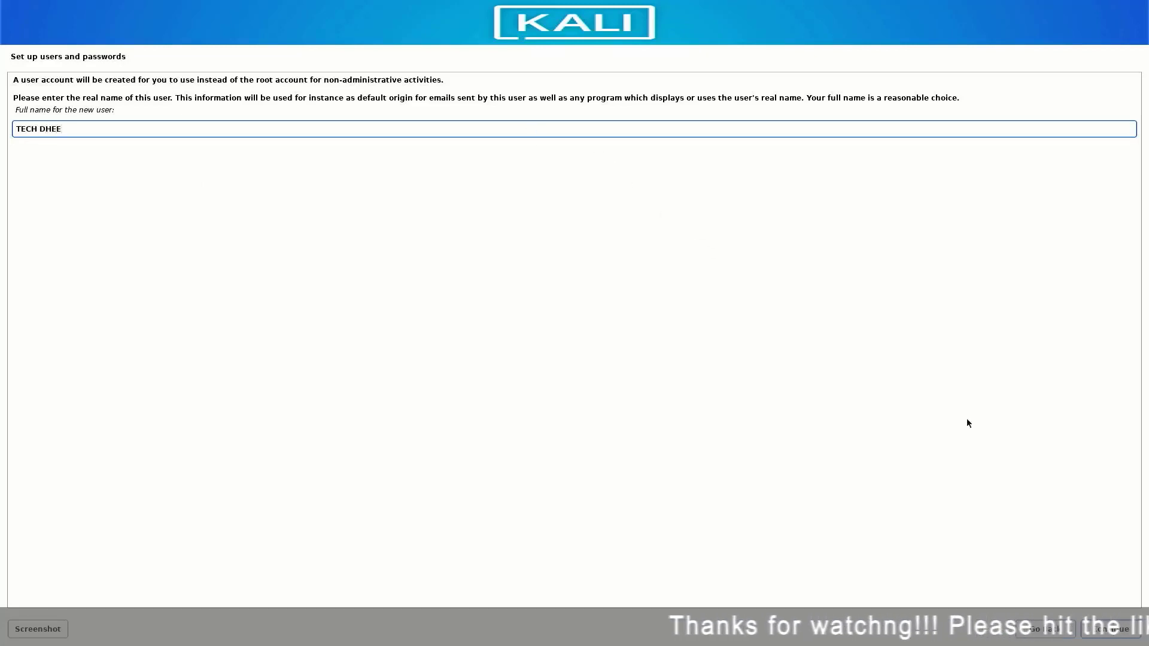
Accept the full name, extend the suggested username, and set and confirm the account password.
key(Return)
key(End)
text(dhee)
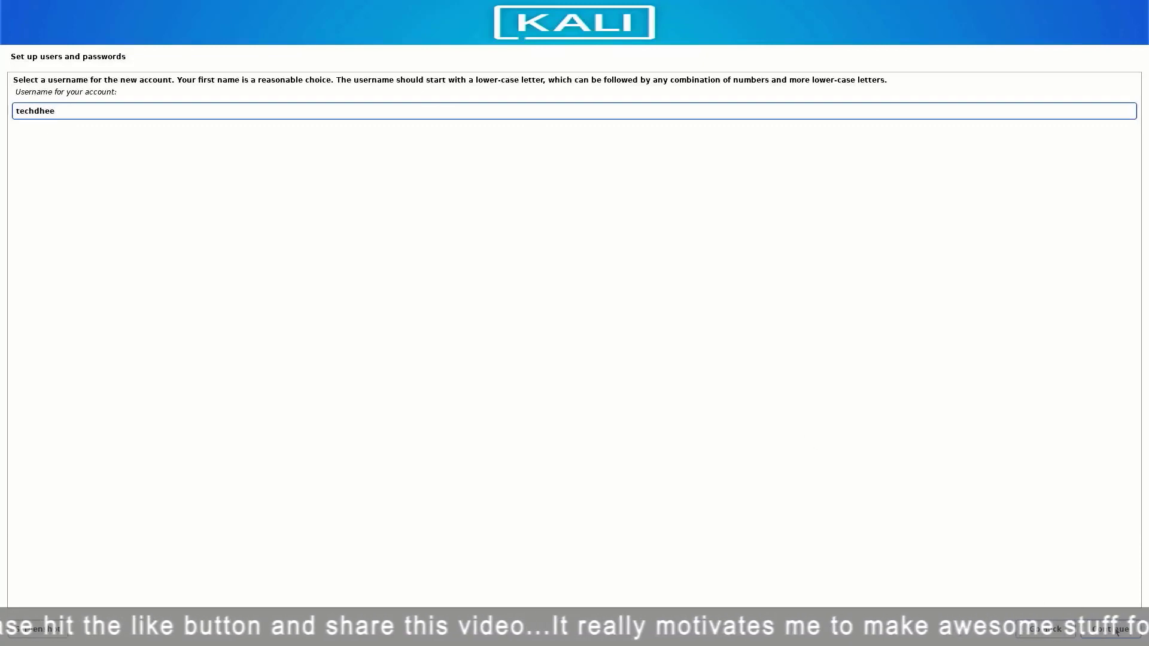
key(Return)
text(••••••••)
key(Tab)
text(••••••••)
key(Return)
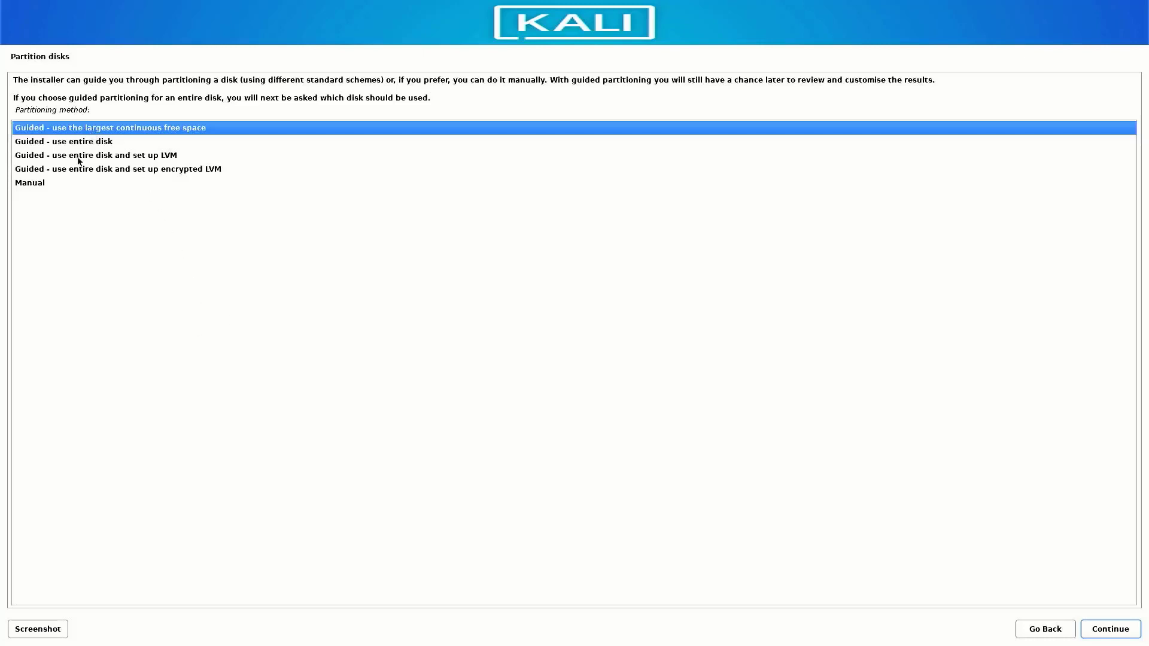
Choose the Manual partitioning method to reach the Hitachi and SanDisk partition overview.
click(37, 189)
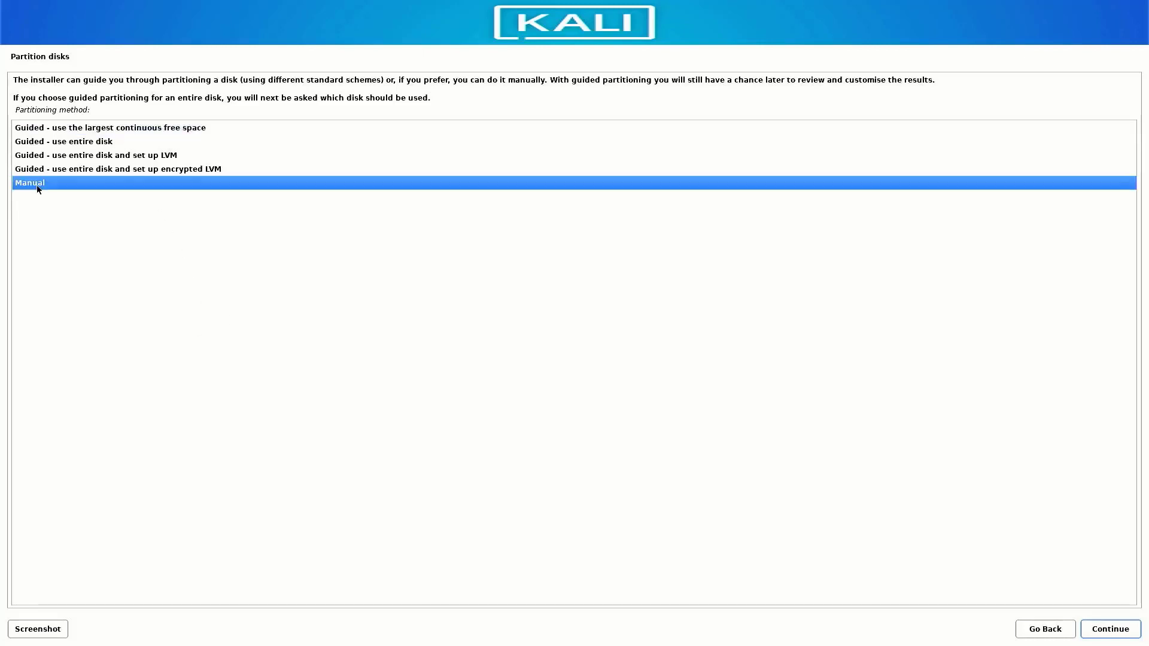
click(1091, 631)
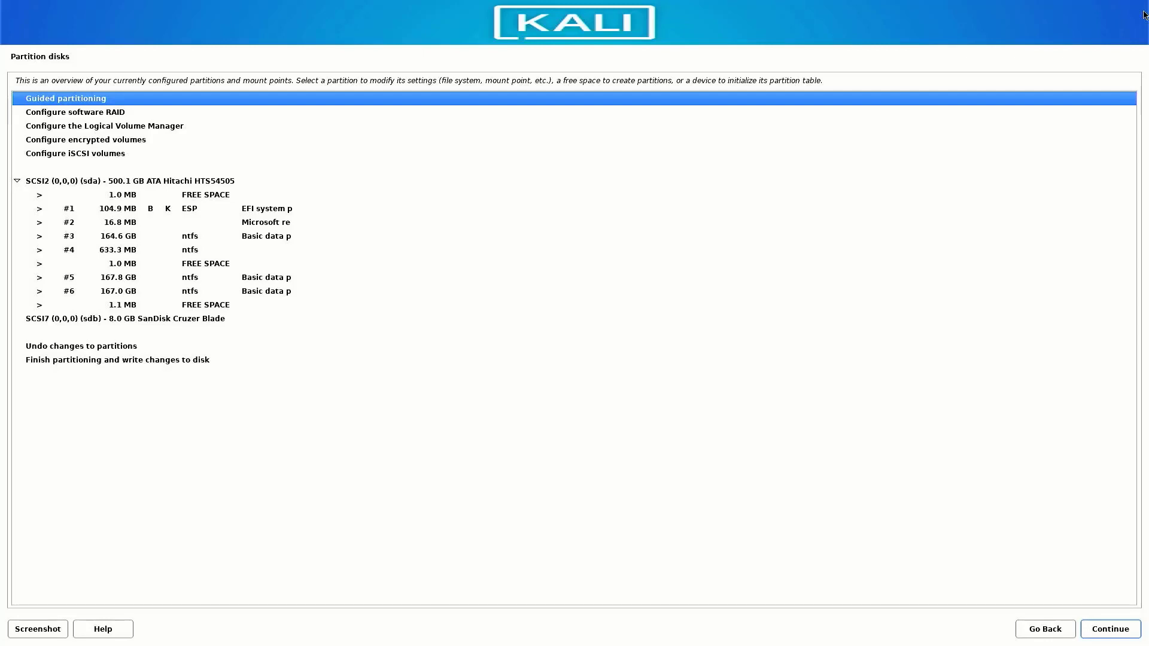
Delete partition #1 (104.9 MB ESP) and partition #2 (16.8 MB) on the Hitachi disk.
click(125, 222)
click(127, 210)
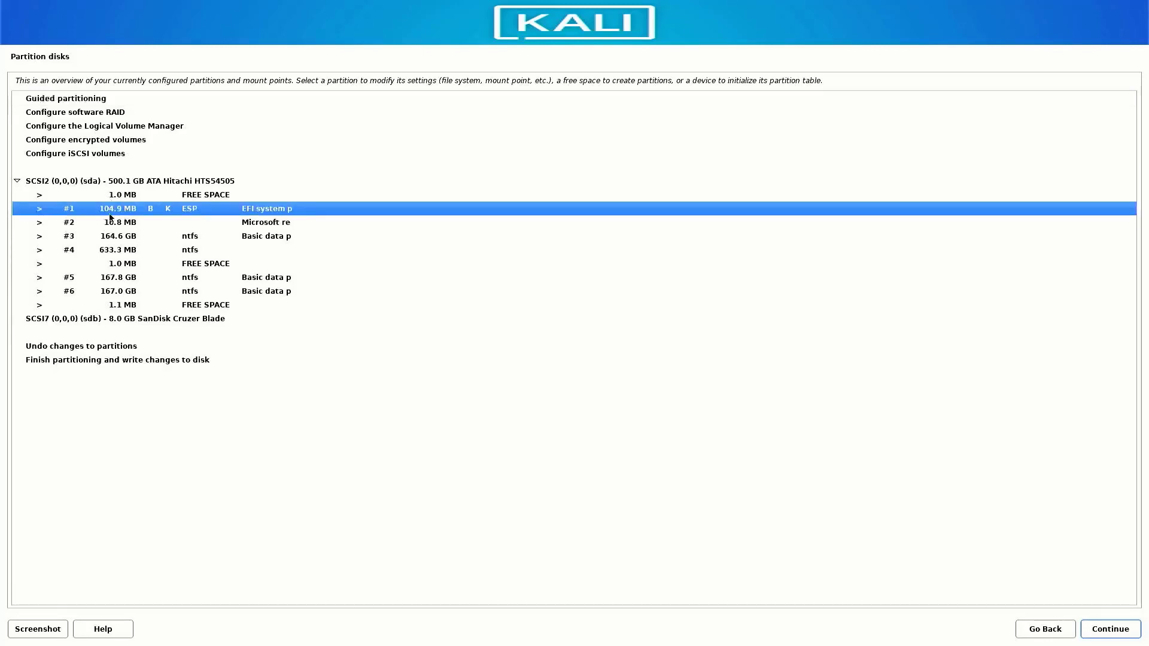
key(Return)
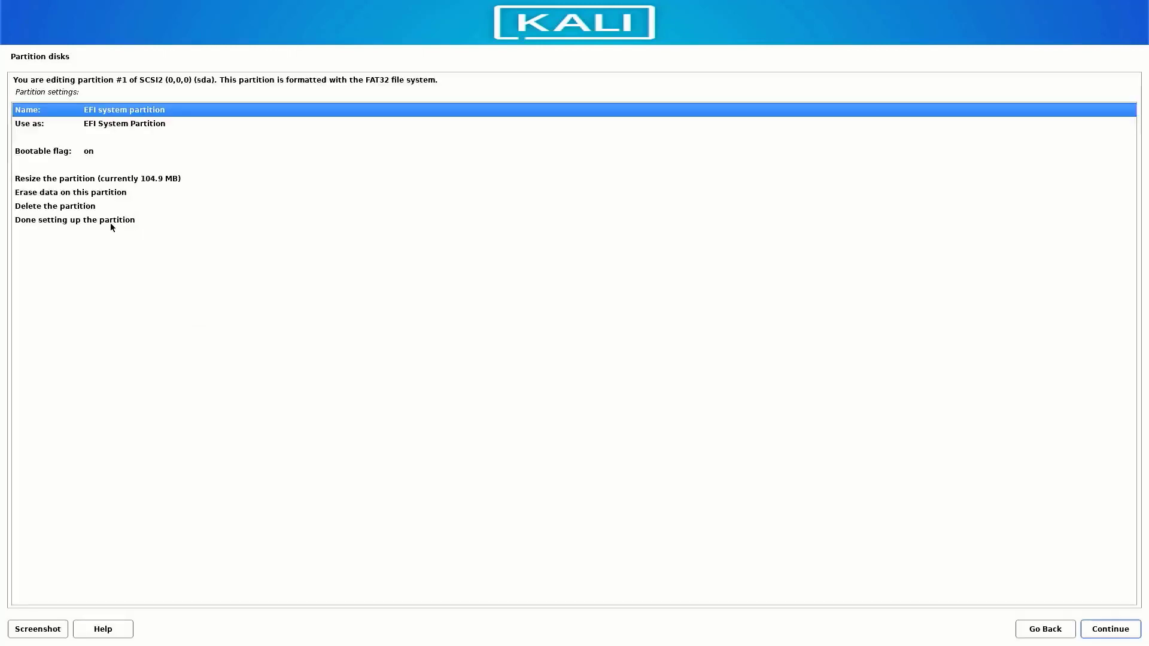
click(106, 209)
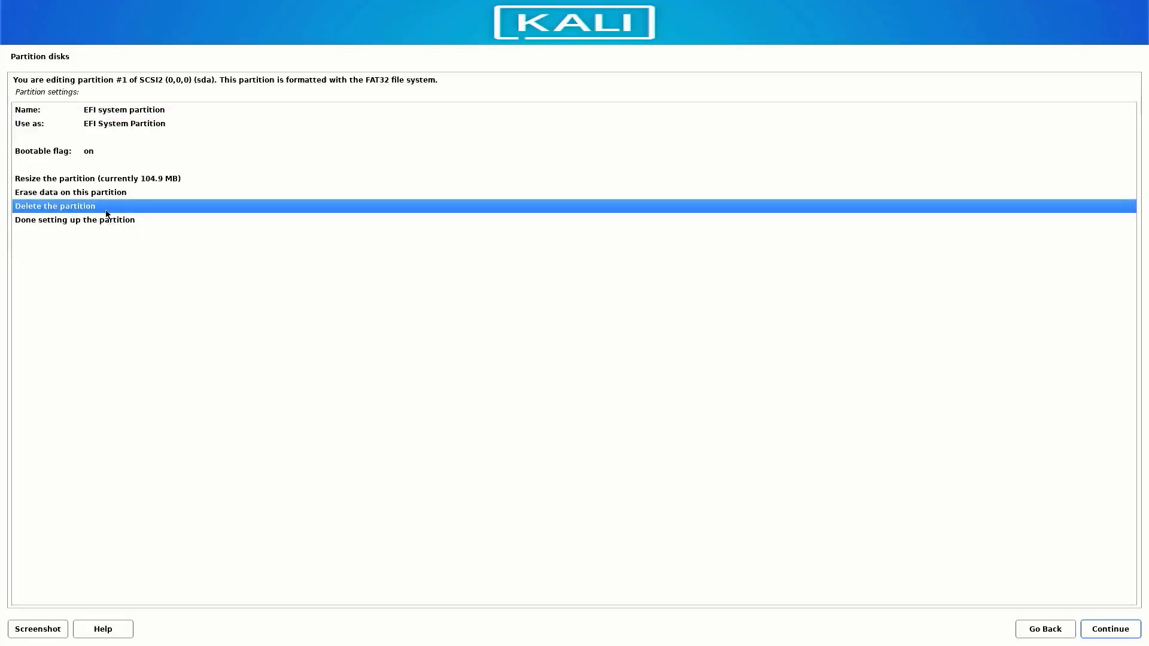
click(1100, 629)
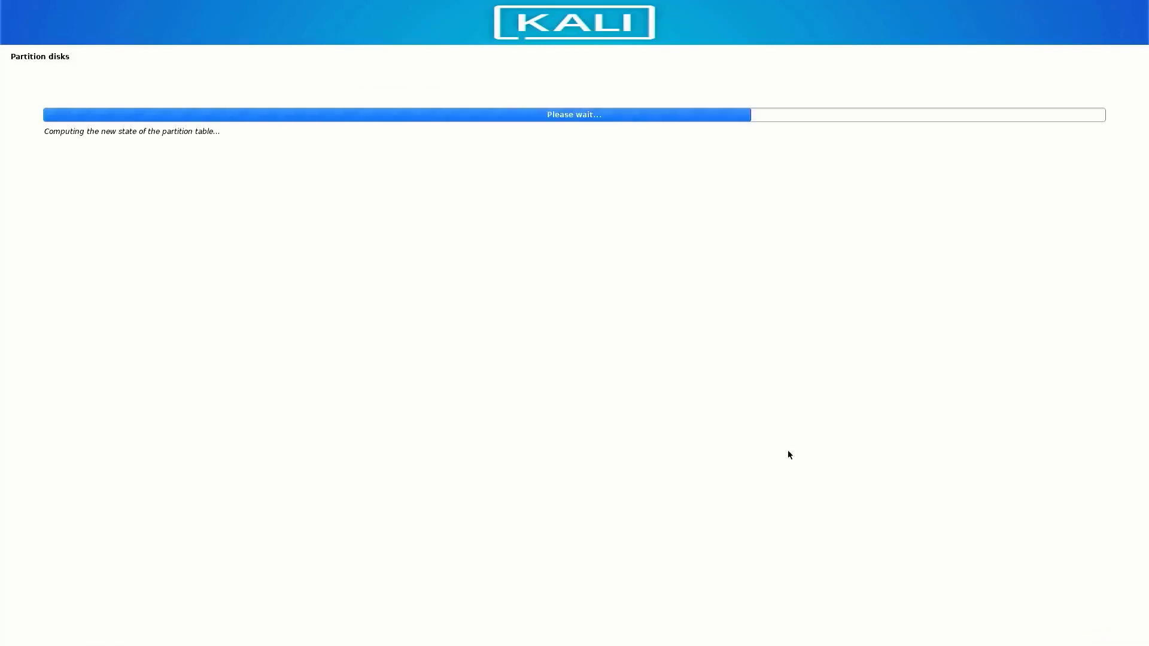
click(122, 214)
double_click(121, 215)
click(1108, 626)
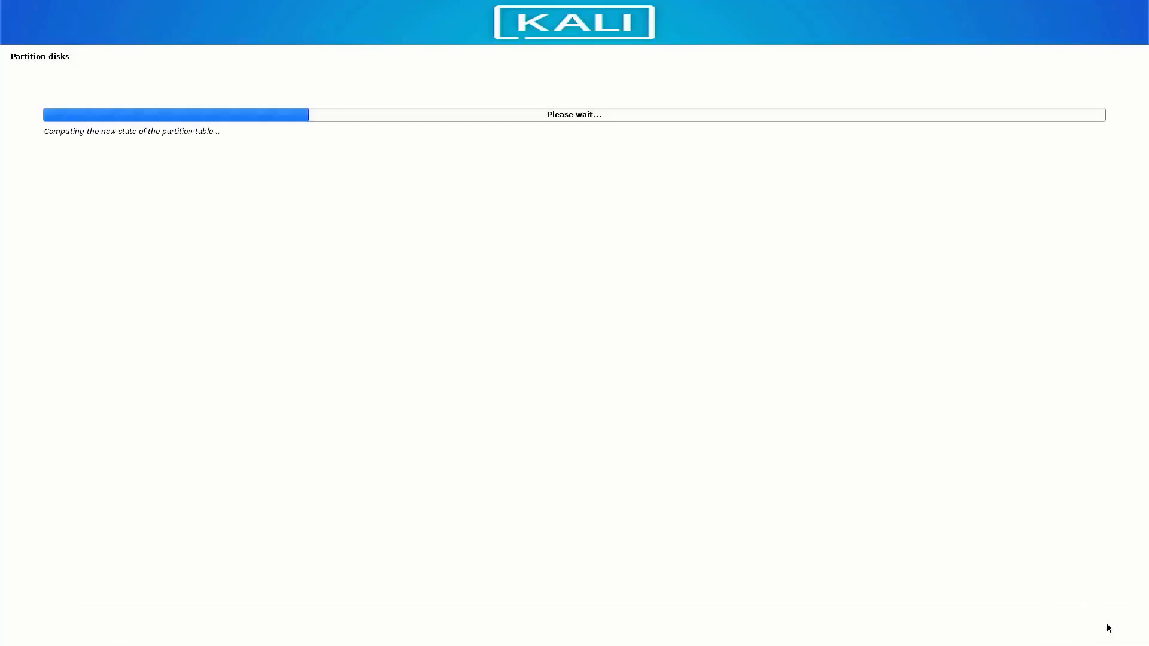
click(120, 216)
Delete partitions #3 and #4 (633.3 MB ntfs), then select the resulting 165.4 GB free space.
double_click(120, 208)
click(1110, 629)
click(119, 208)
double_click(120, 208)
click(1086, 625)
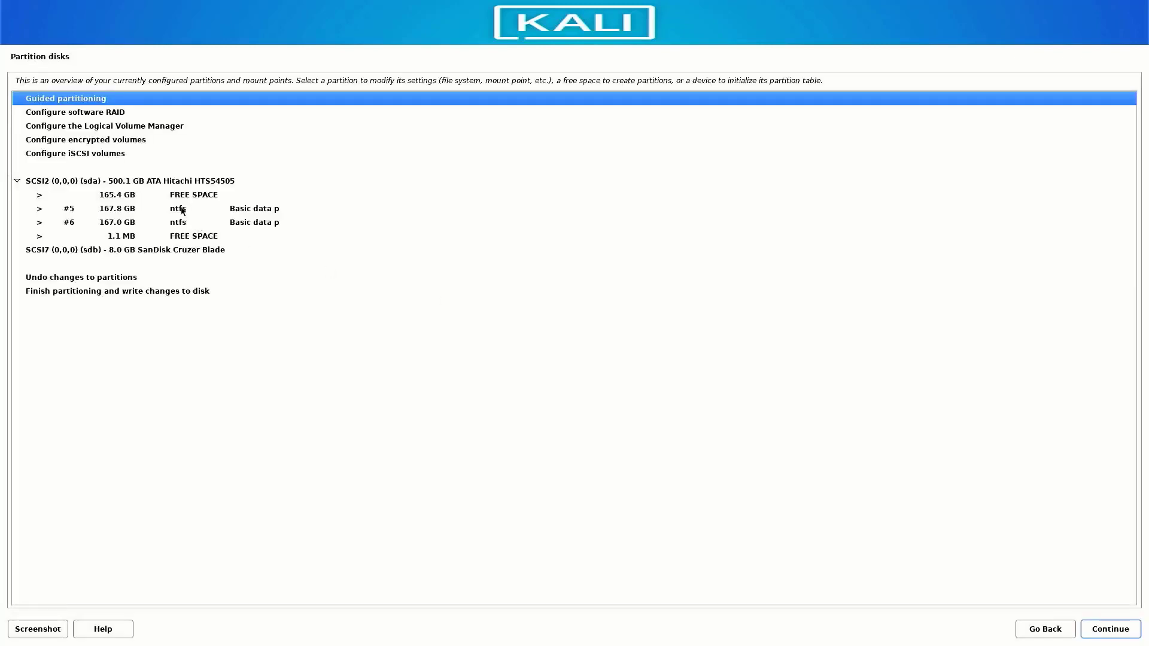
click(109, 197)
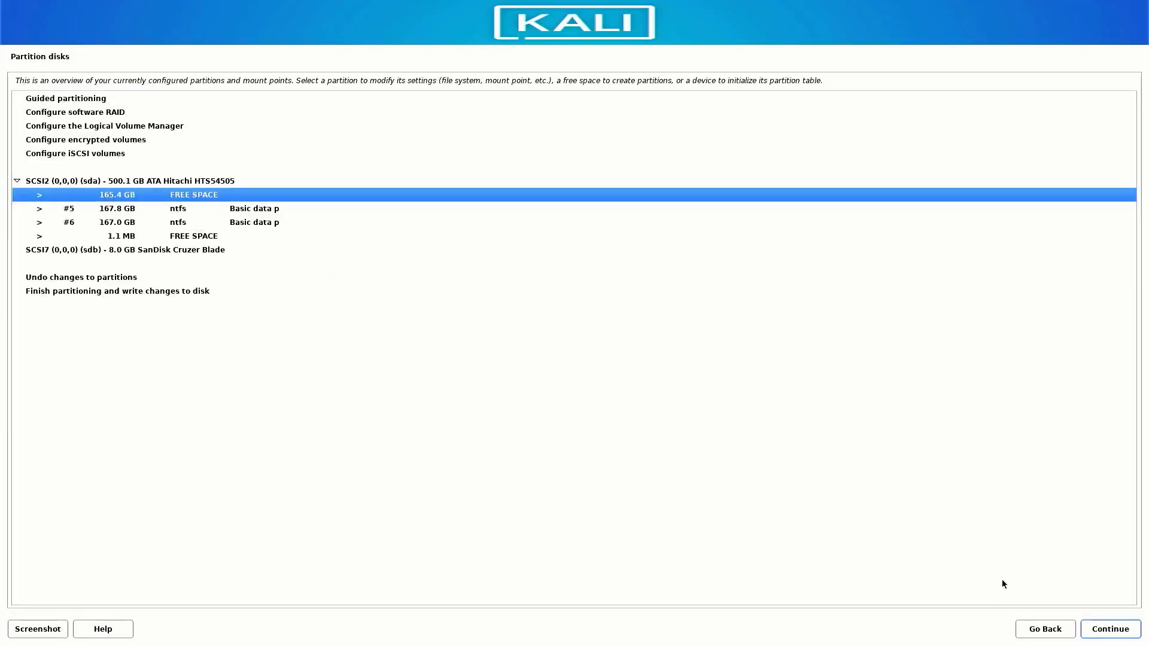
Create a new 500MB partition at the beginning of the free space.
click(1097, 634)
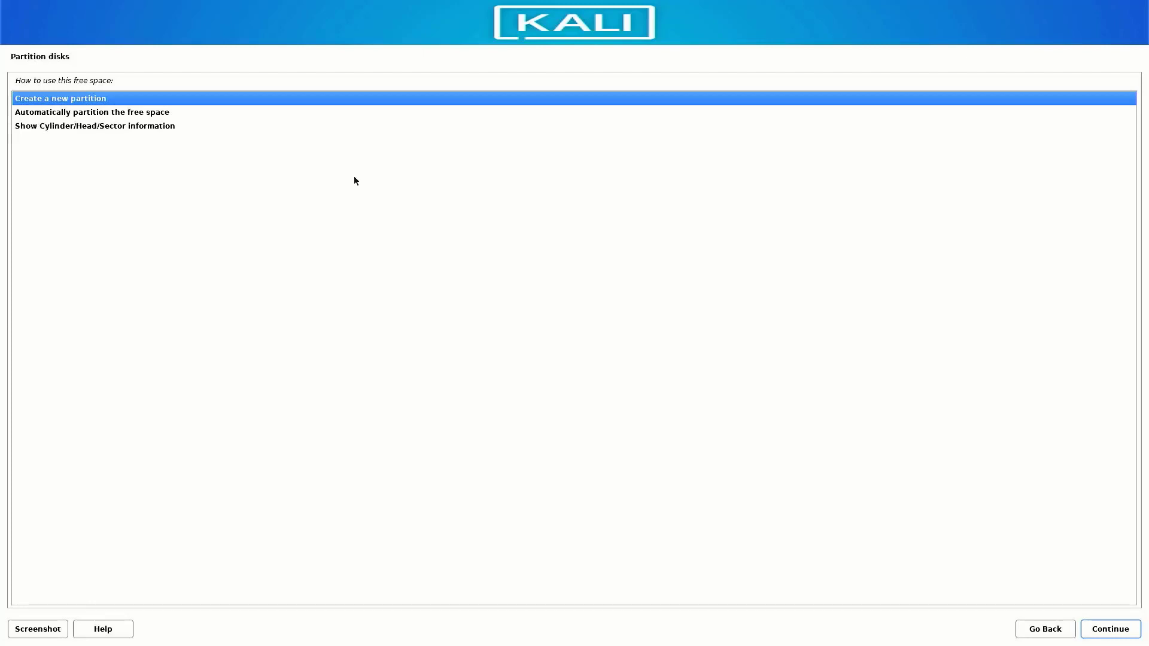
click(1111, 629)
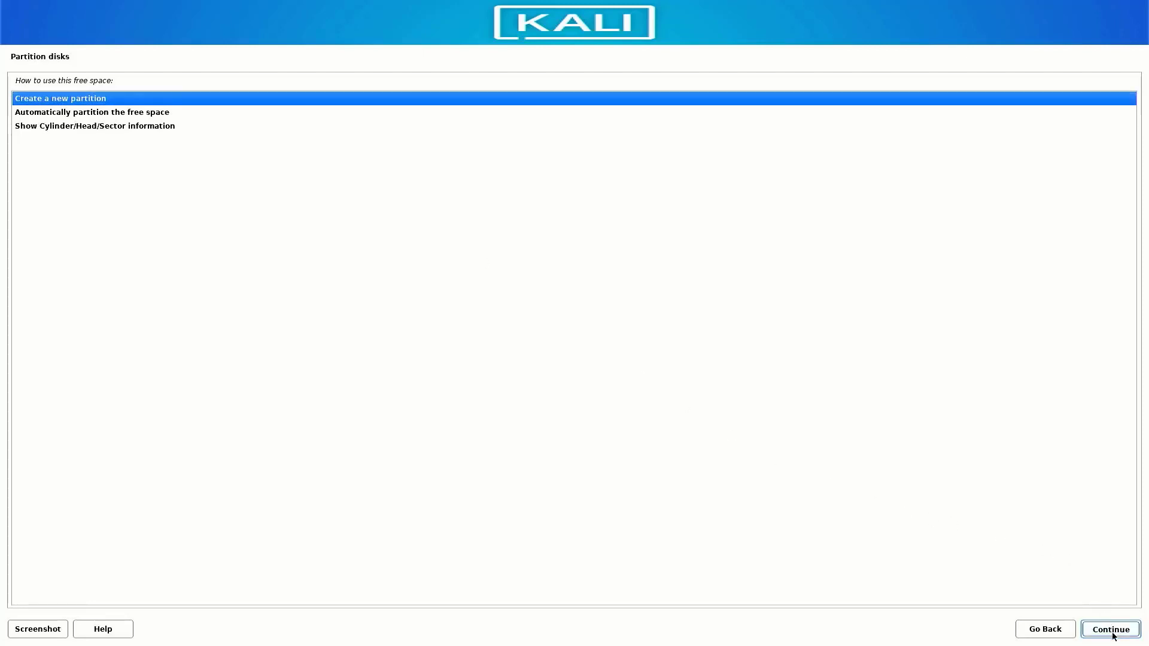
text(500)
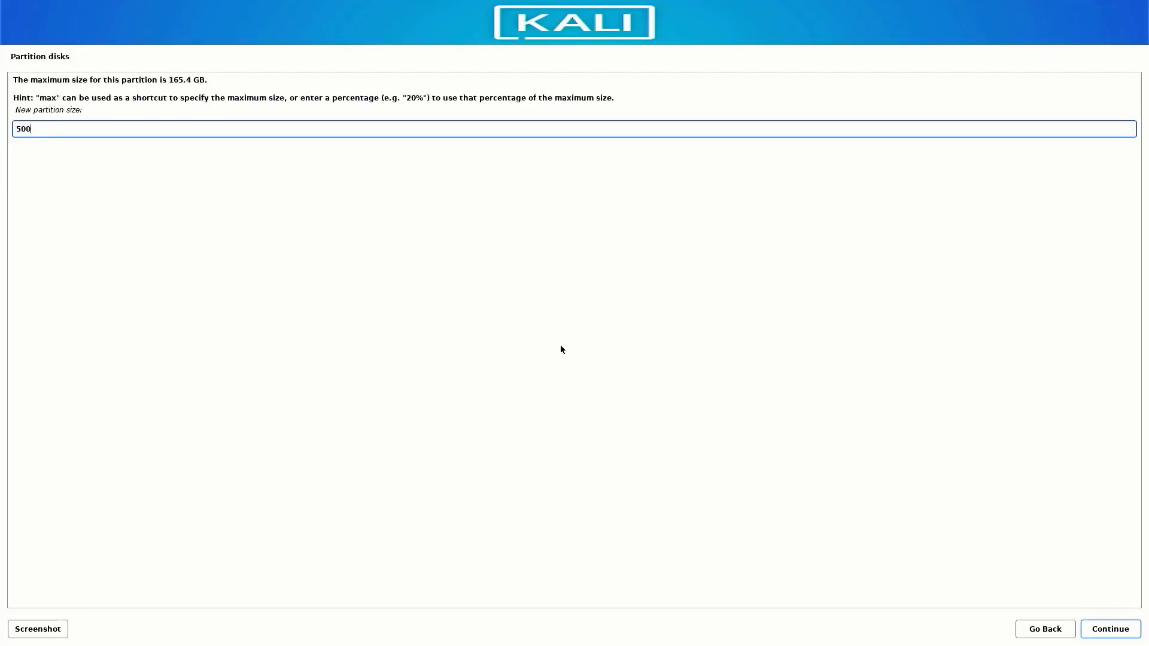
text(MB)
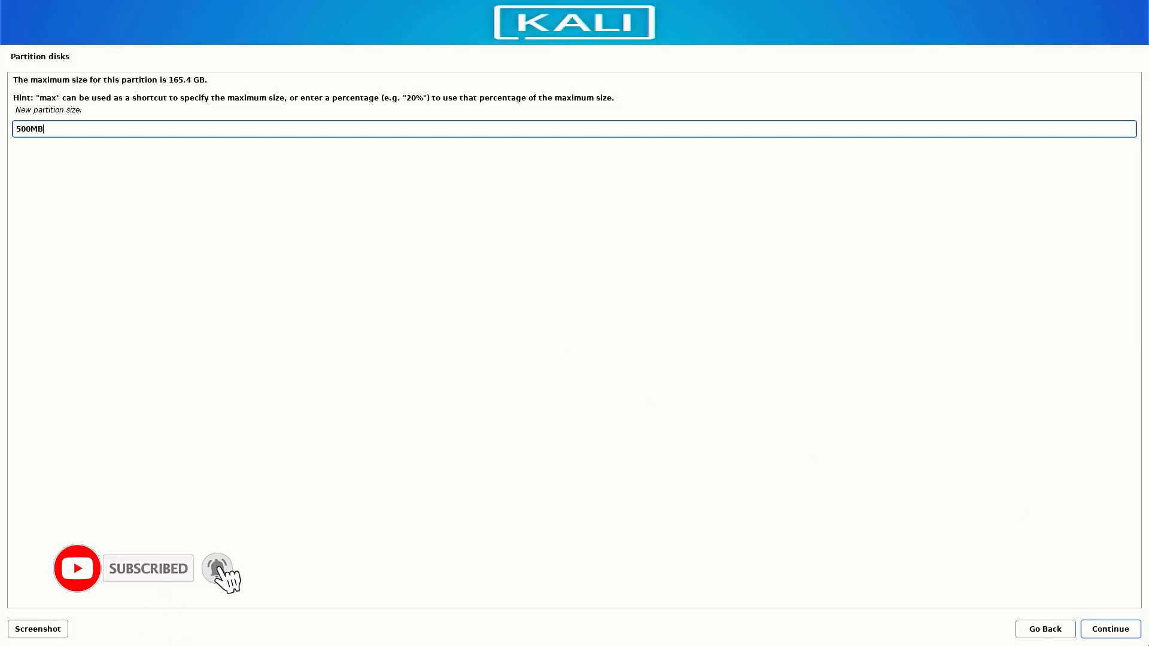
click(1116, 631)
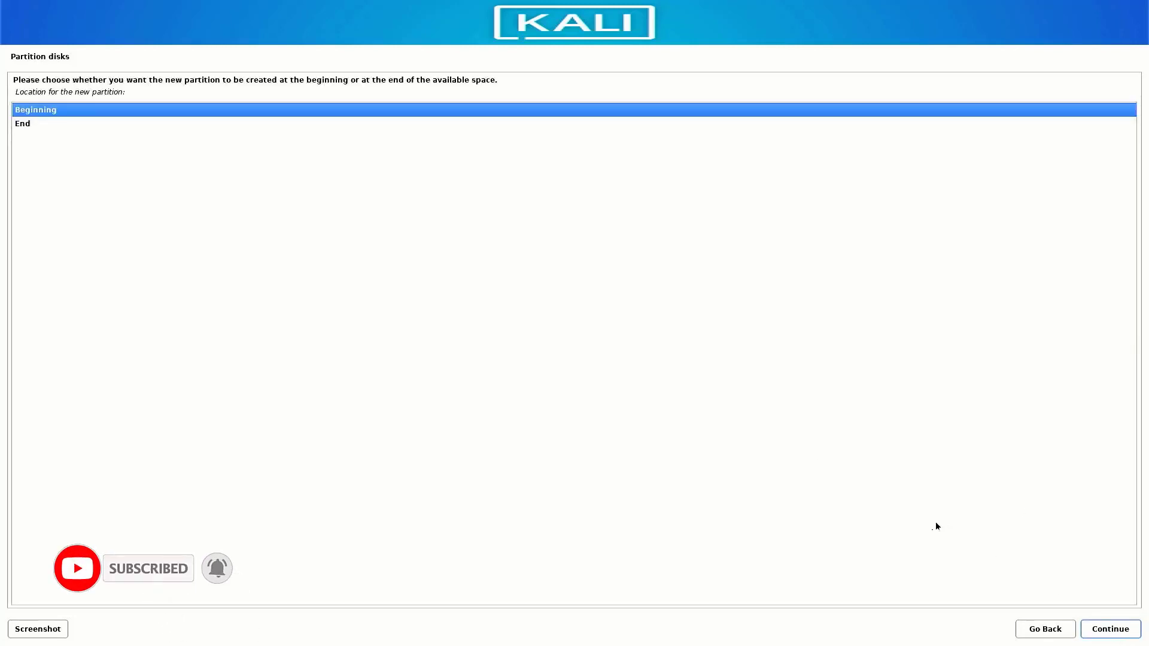
click(1109, 632)
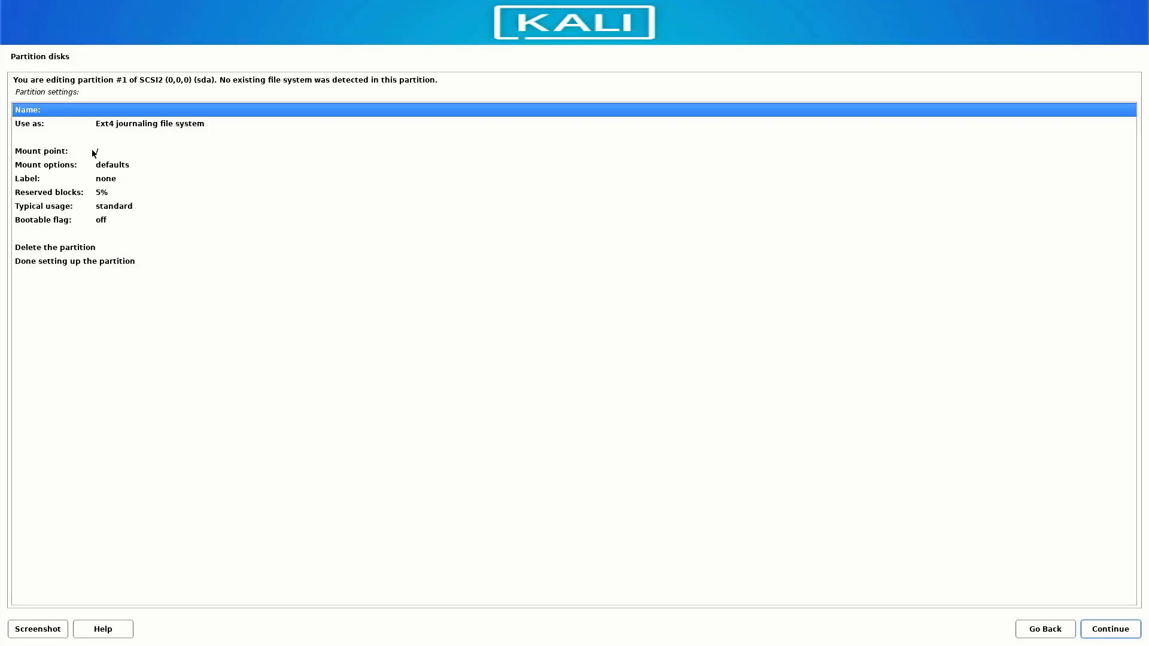
Set the new partition to use as EFI System Partition and finish its setup.
double_click(107, 124)
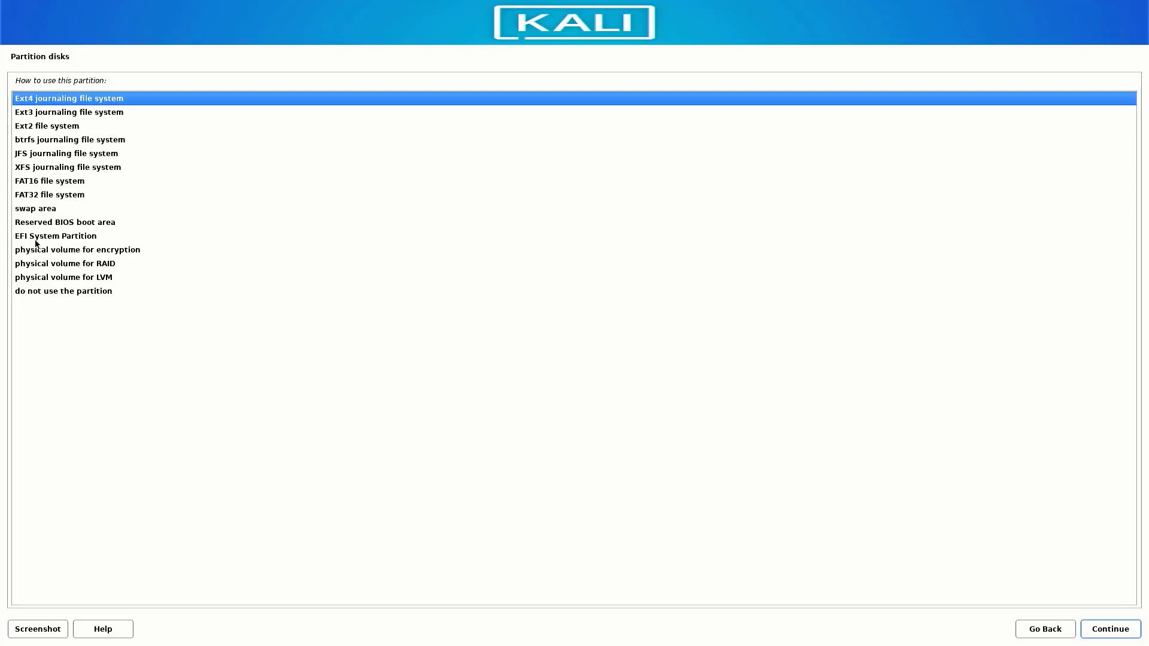
click(71, 238)
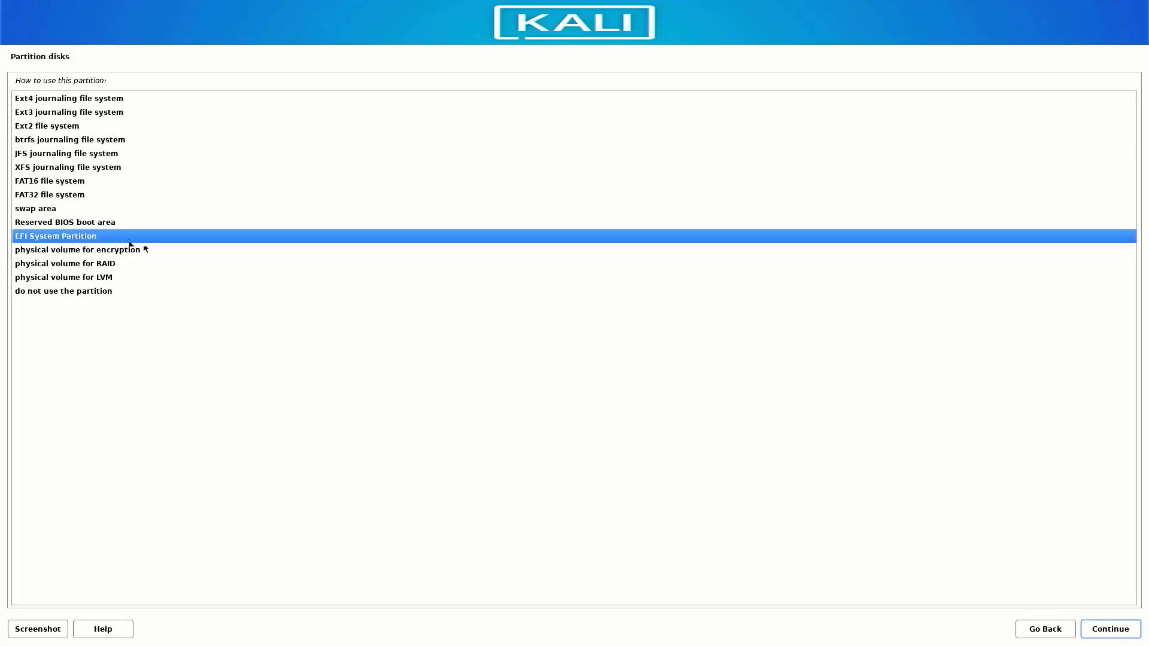
click(1097, 633)
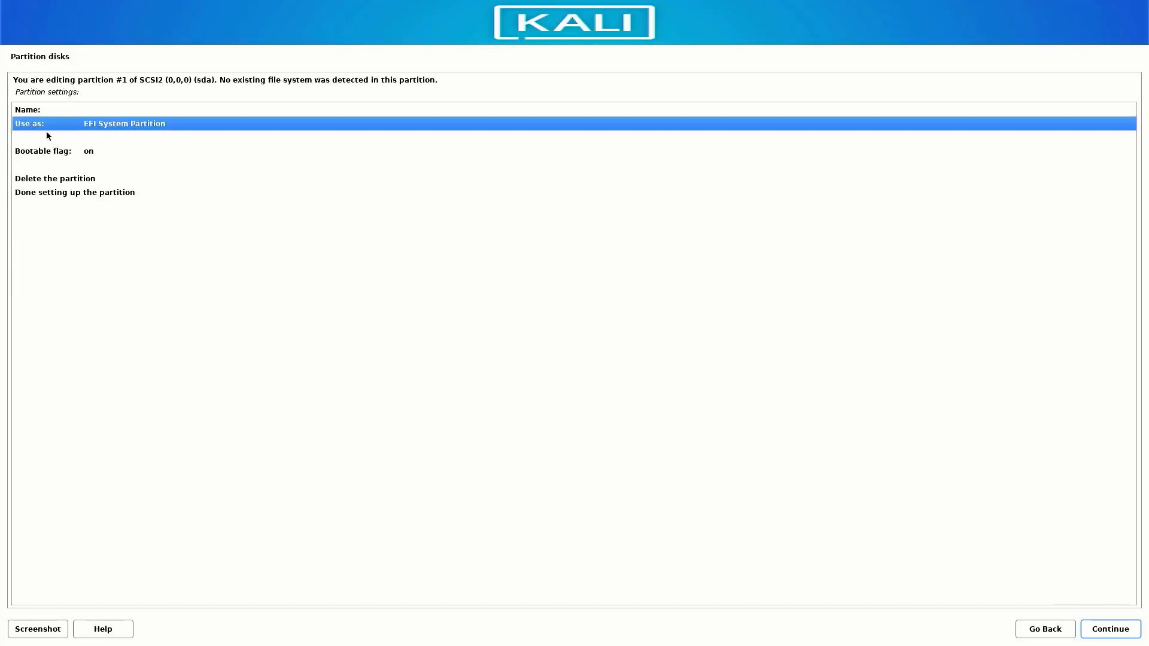
click(53, 194)
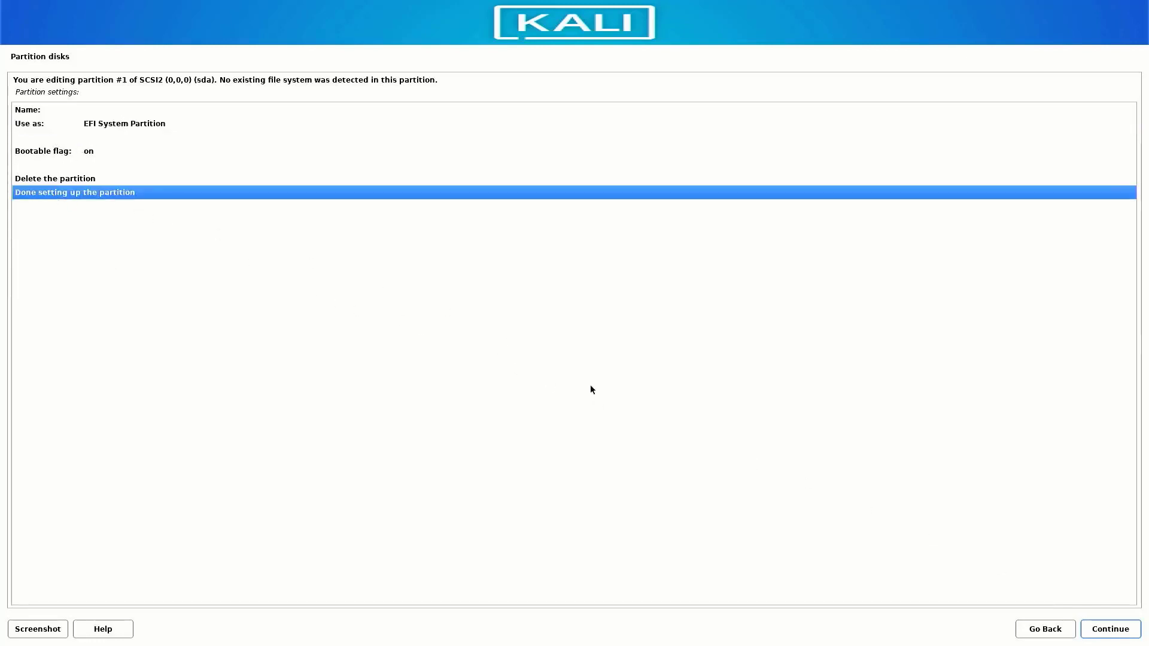
click(1117, 628)
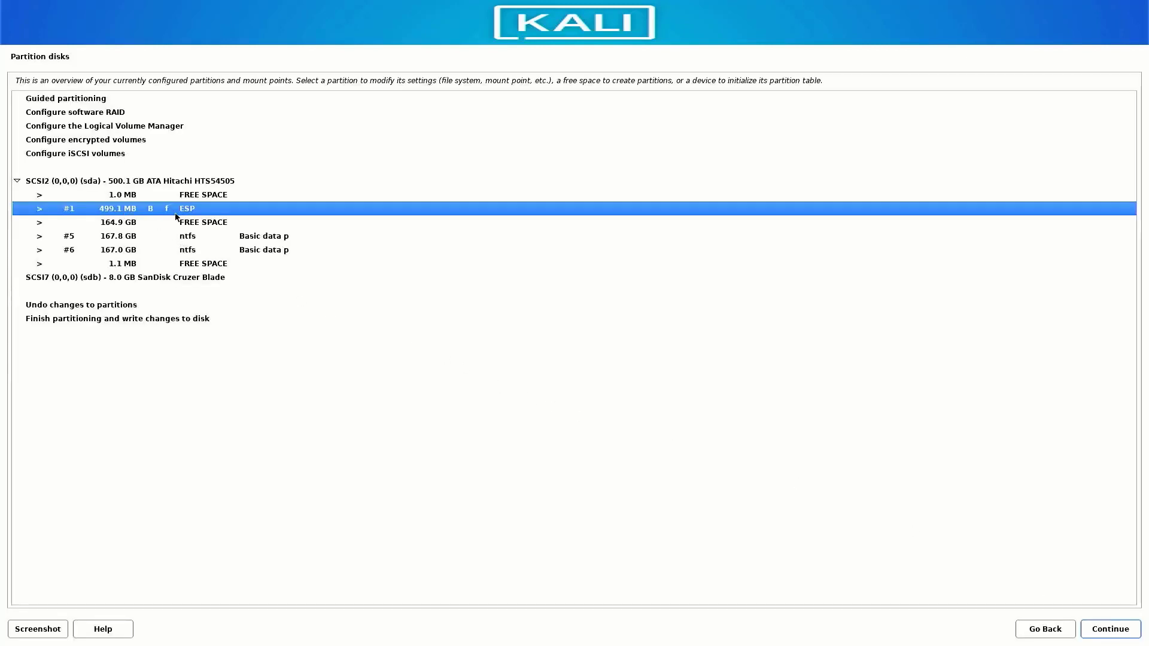
Create a new 8GB partition at the beginning of the 164.9 GB free space.
click(120, 226)
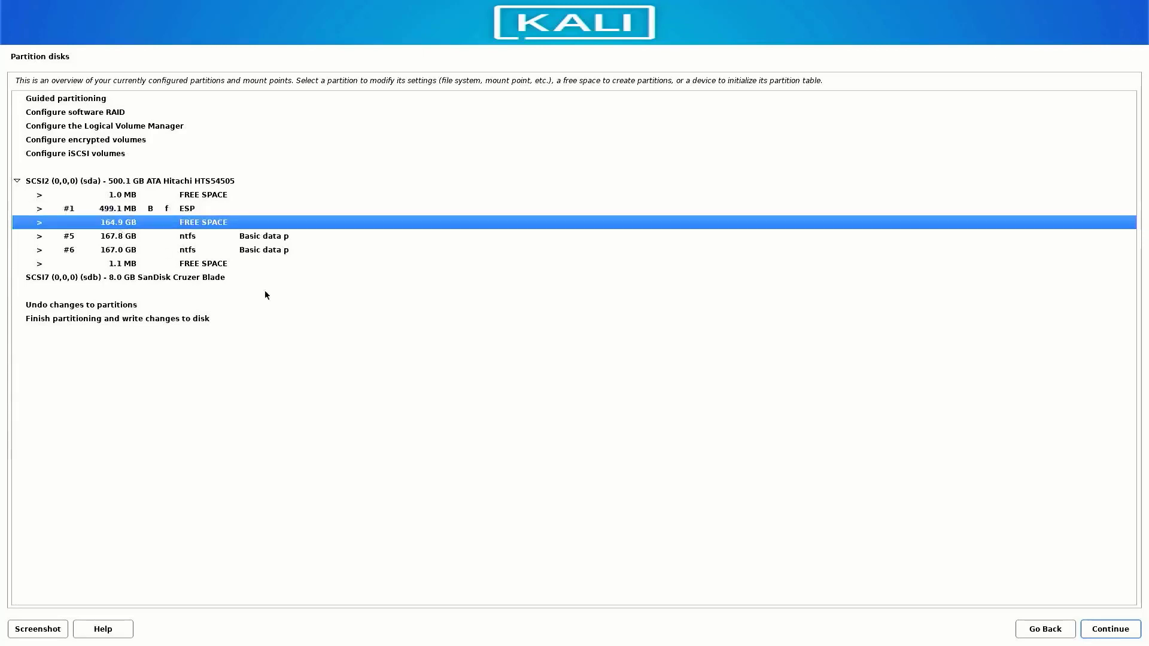
click(1120, 632)
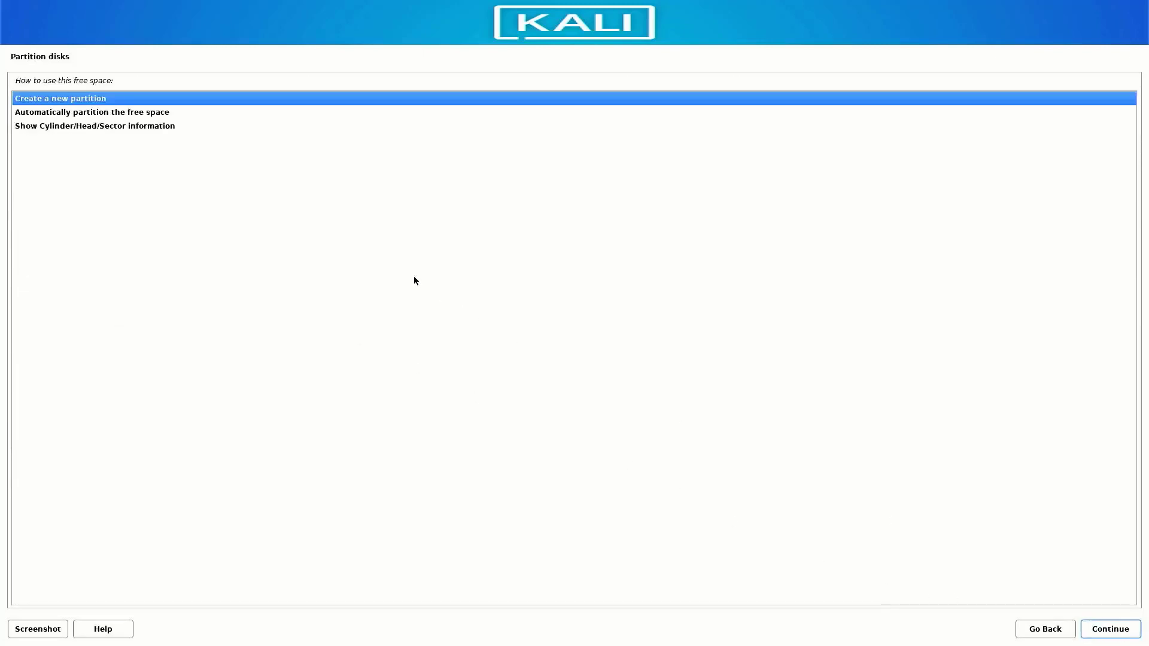
click(1091, 633)
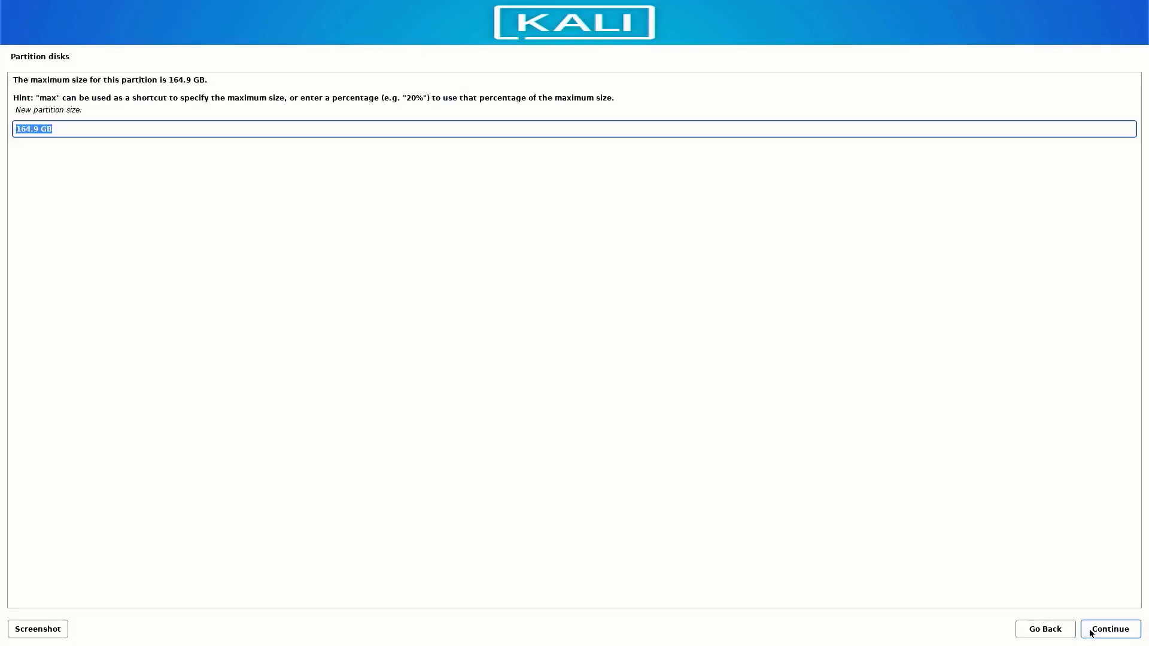
text(8GB)
click(1126, 634)
click(1117, 634)
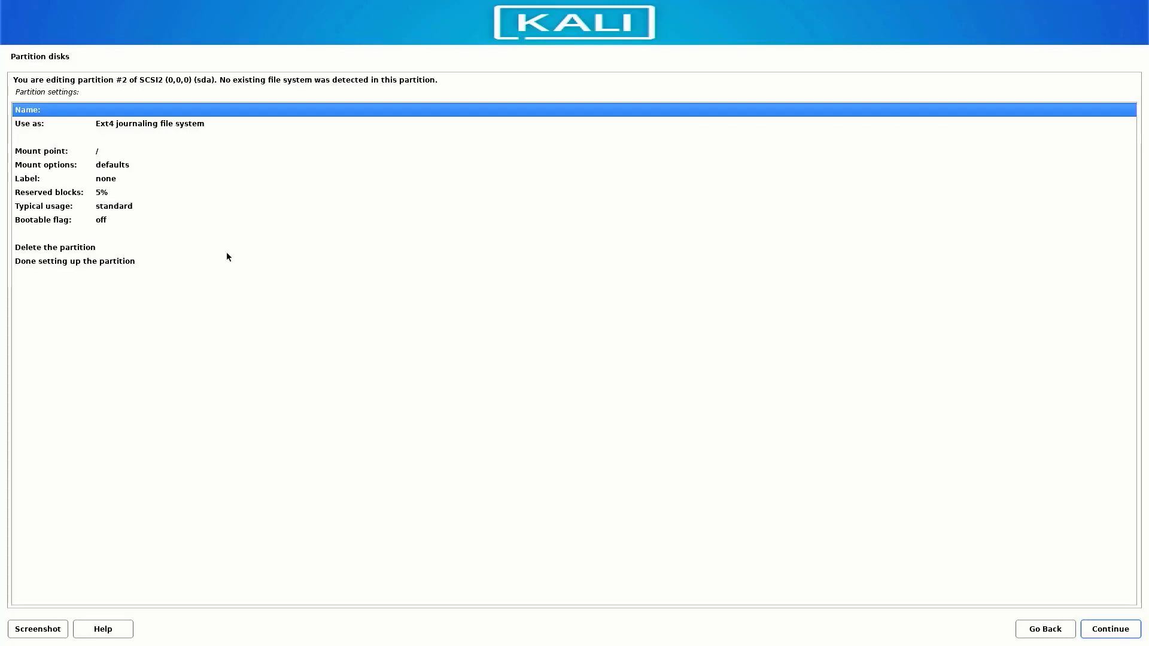
Set the 8GB partition to use as swap area and finish its setup.
double_click(125, 126)
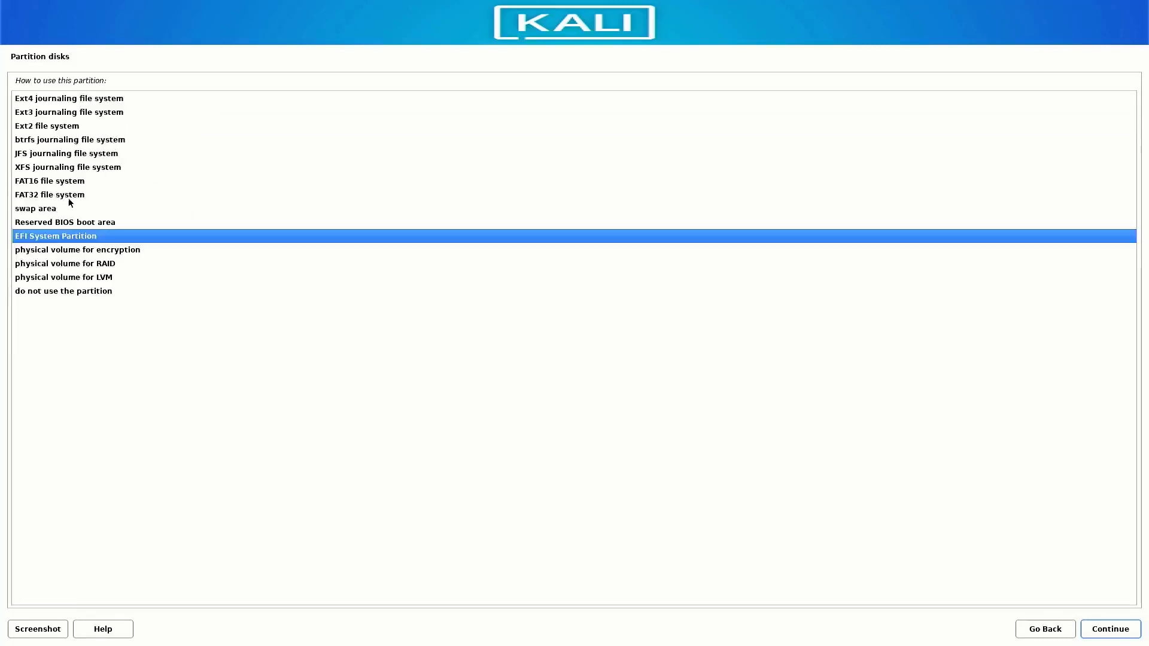
click(33, 211)
click(1105, 629)
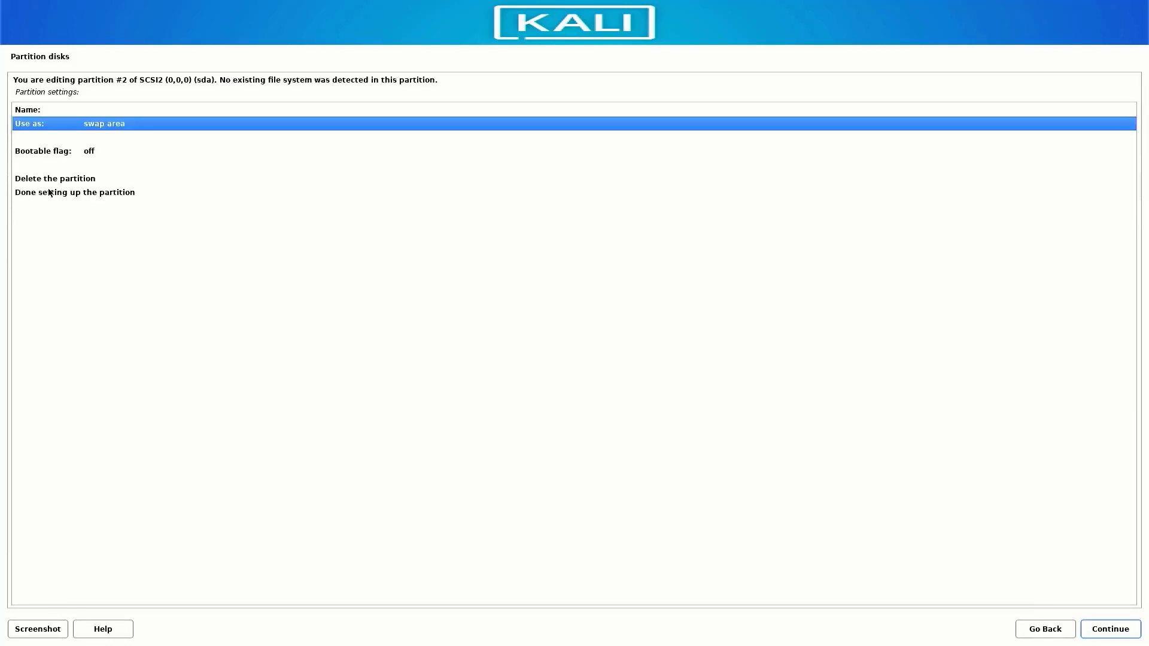
click(50, 193)
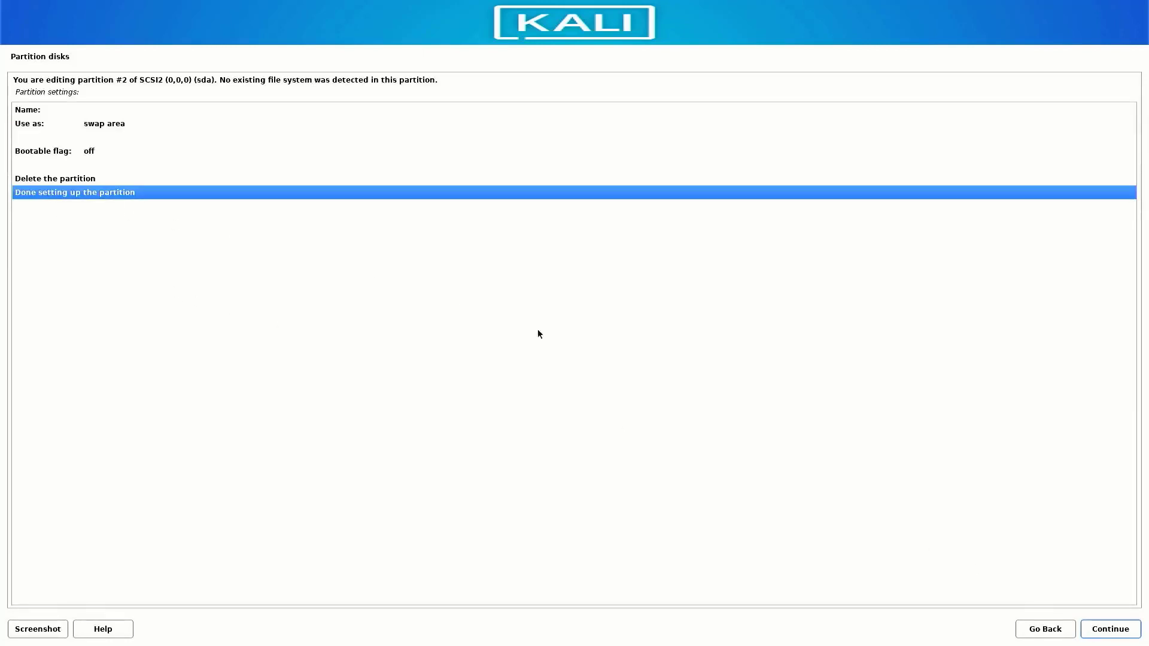
click(1108, 636)
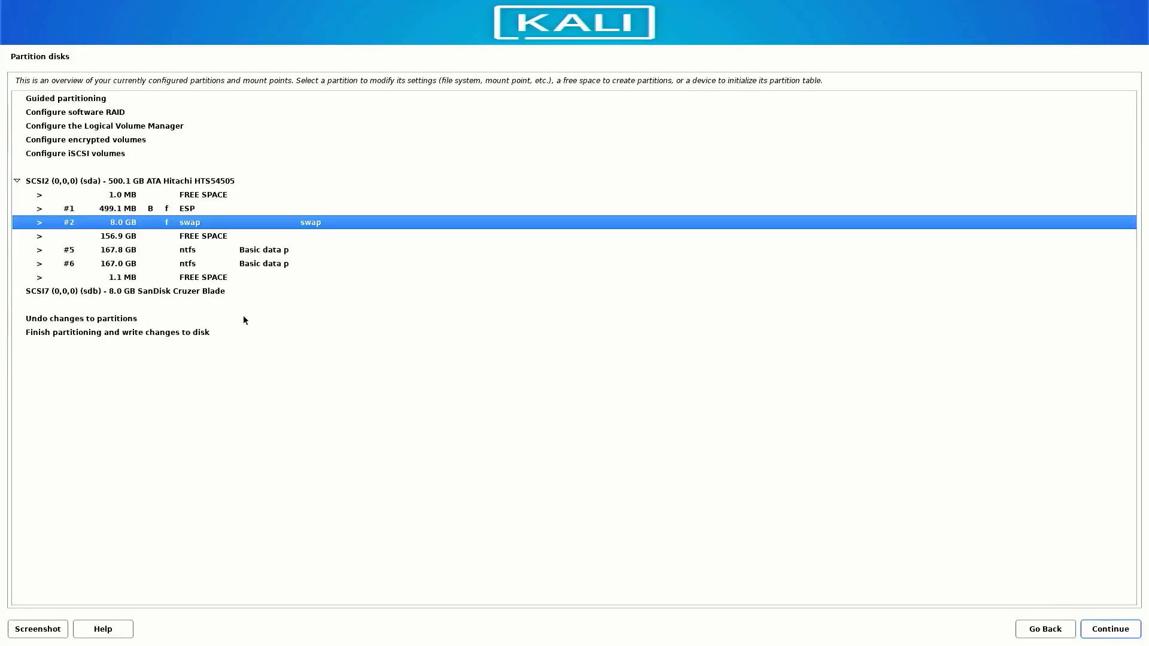
Create a full-size 156.9 GB ext4 partition mounted at /, then choose Finish partitioning.
click(126, 242)
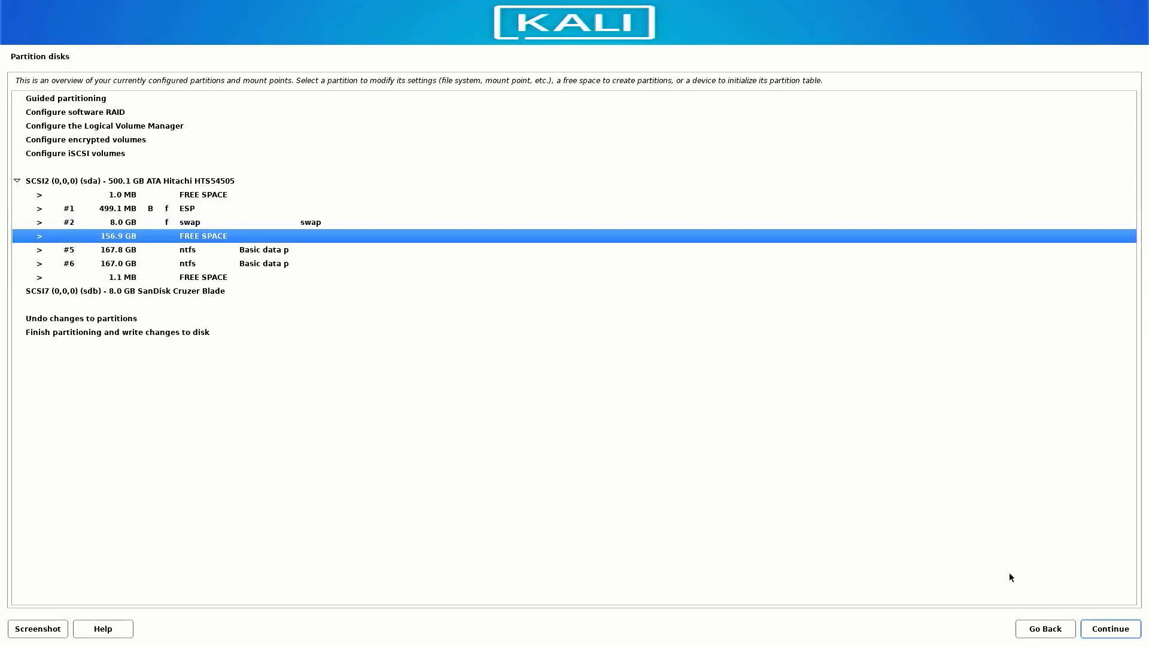
click(1112, 635)
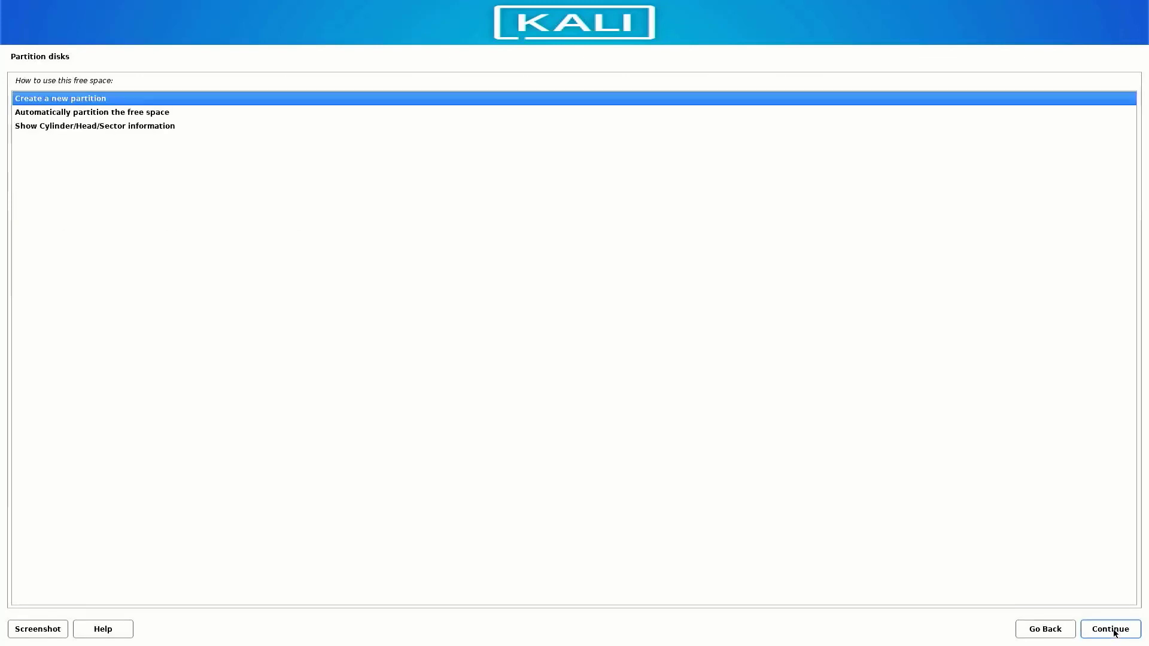
click(1109, 631)
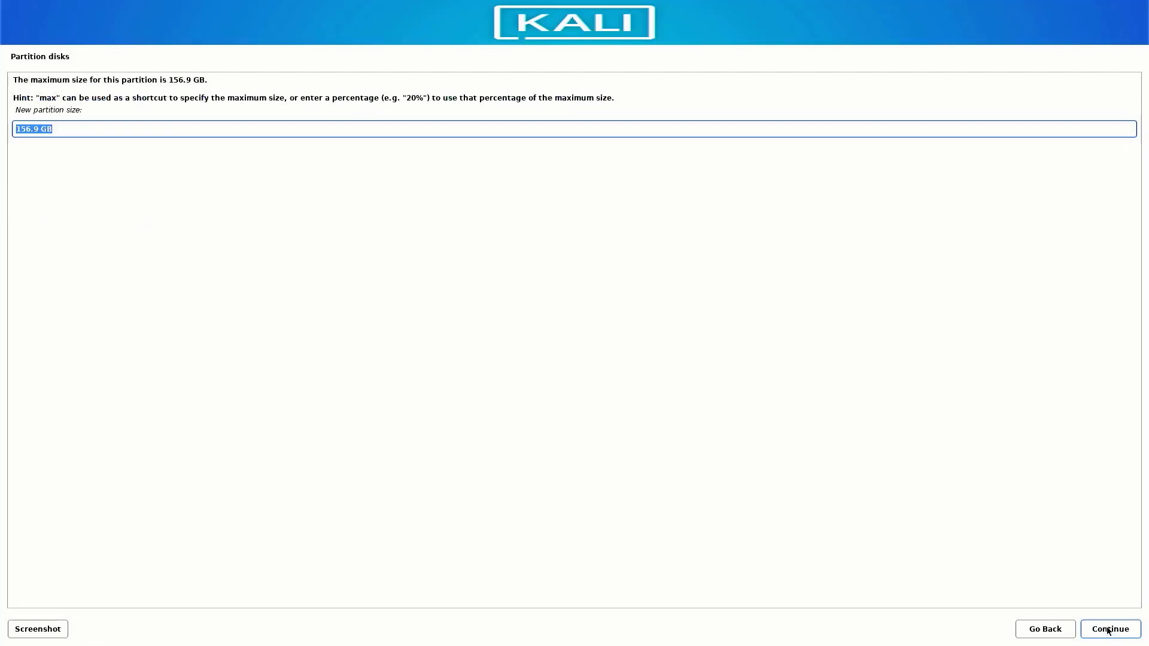
click(1108, 632)
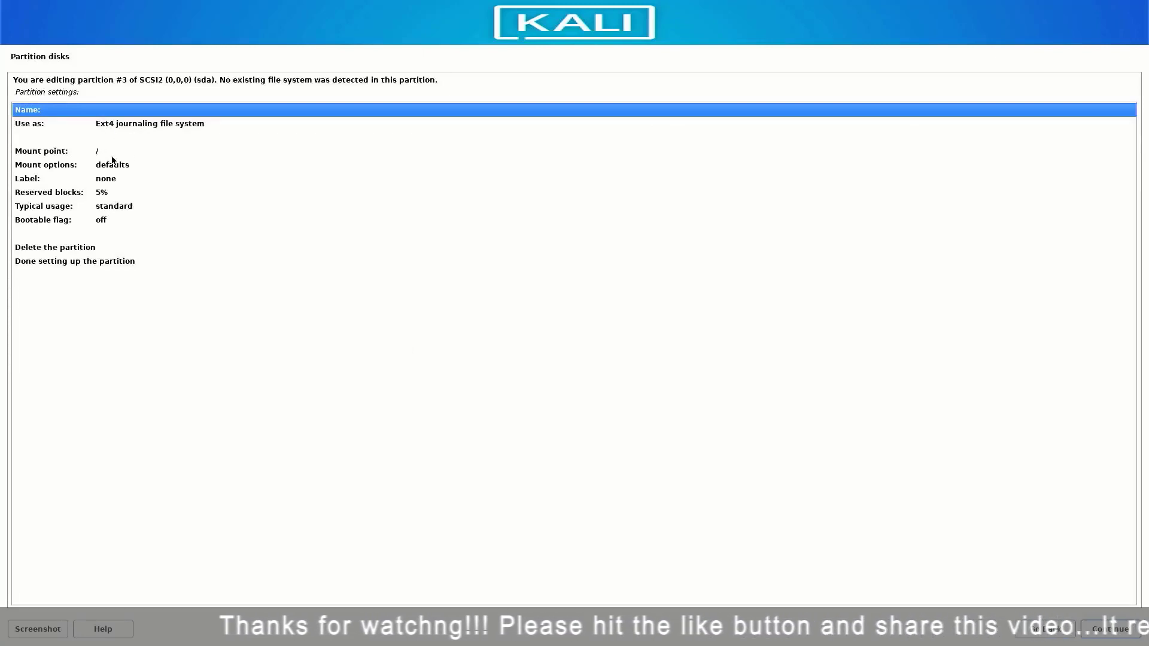
click(63, 261)
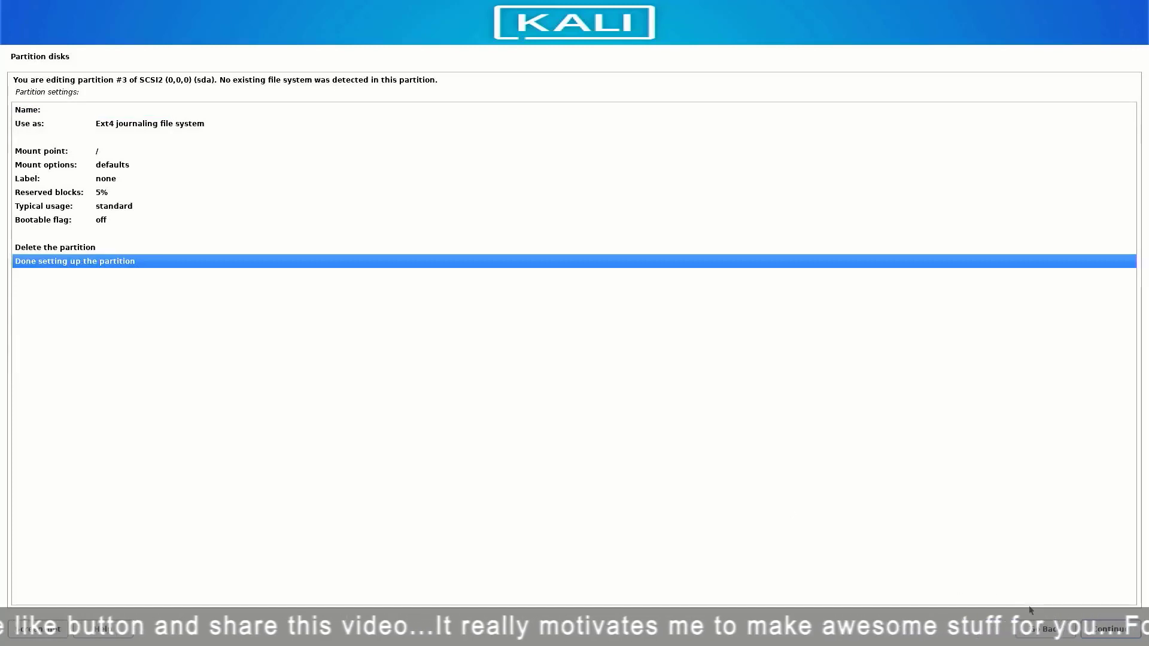
click(1104, 631)
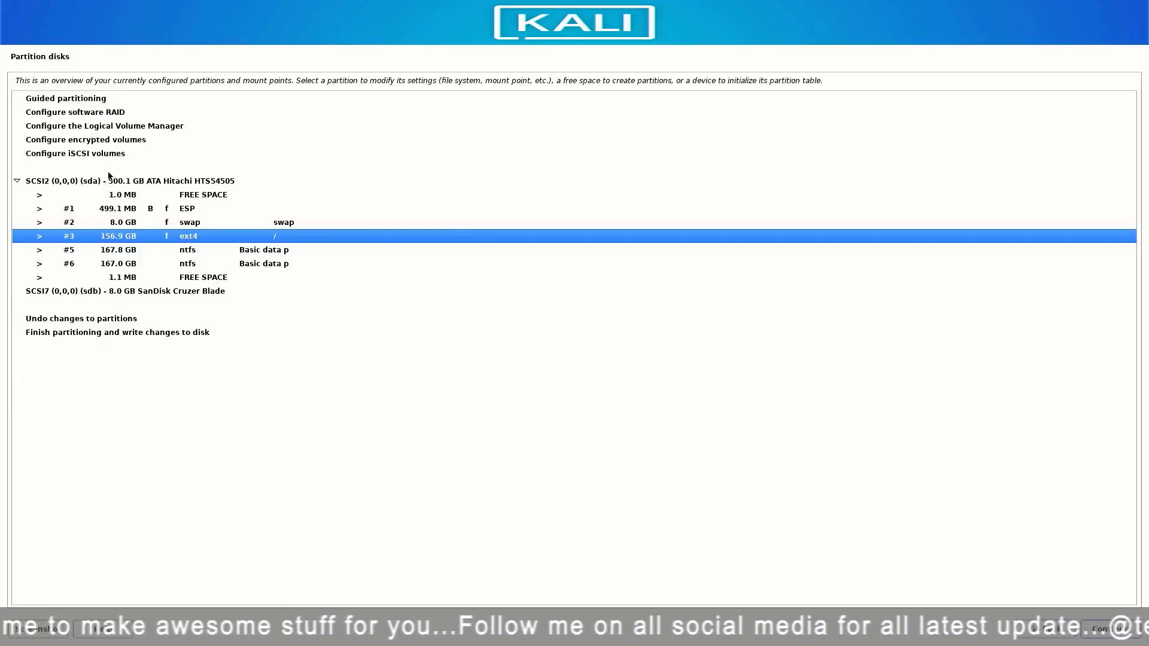
click(86, 335)
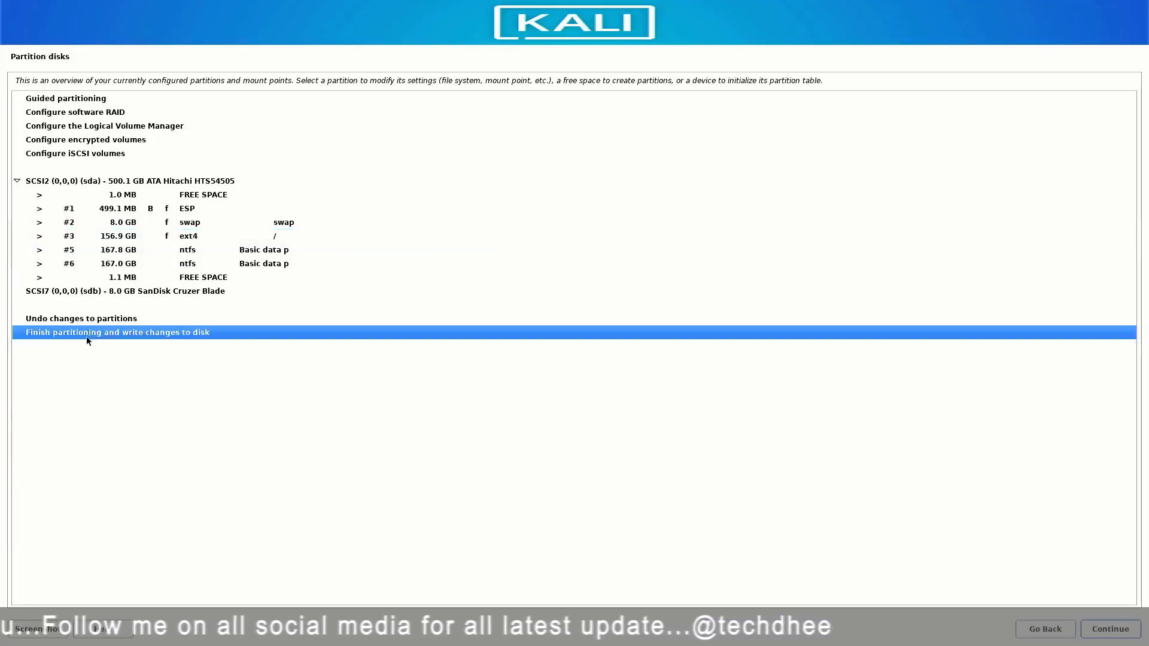
Finish partitioning and confirm writing the ESP, swap and ext4 partitions to disk.
click(1112, 633)
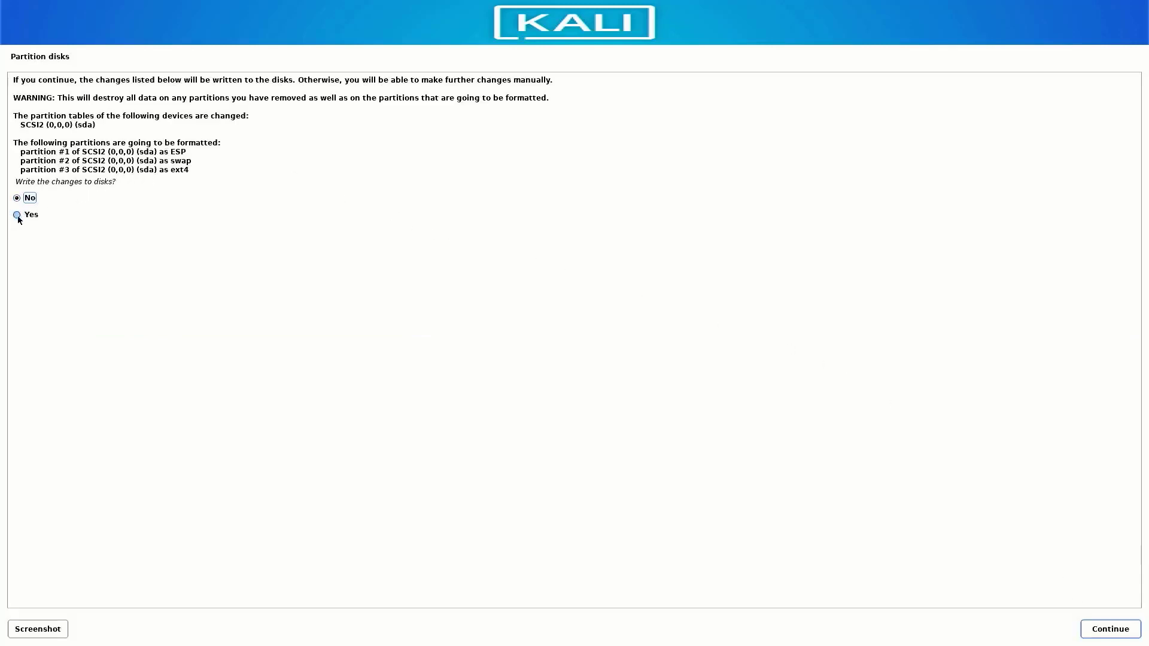
click(1086, 632)
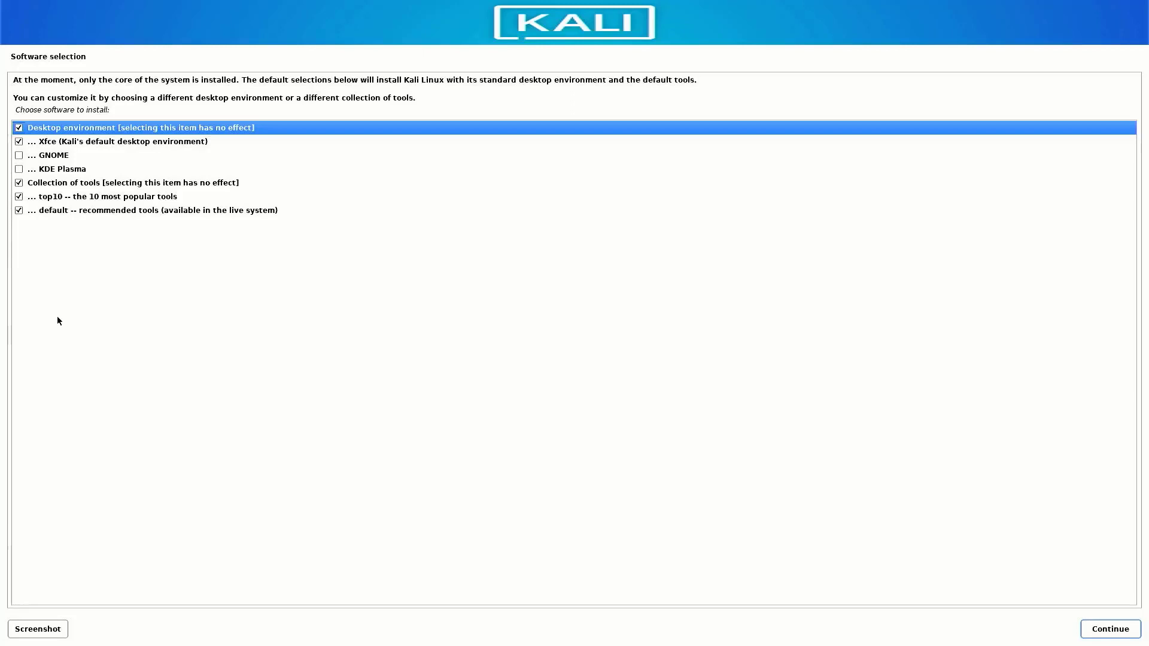
Keep Xfce and default tools selected with GNOME unchecked, and start the software installation.
click(19, 156)
click(18, 157)
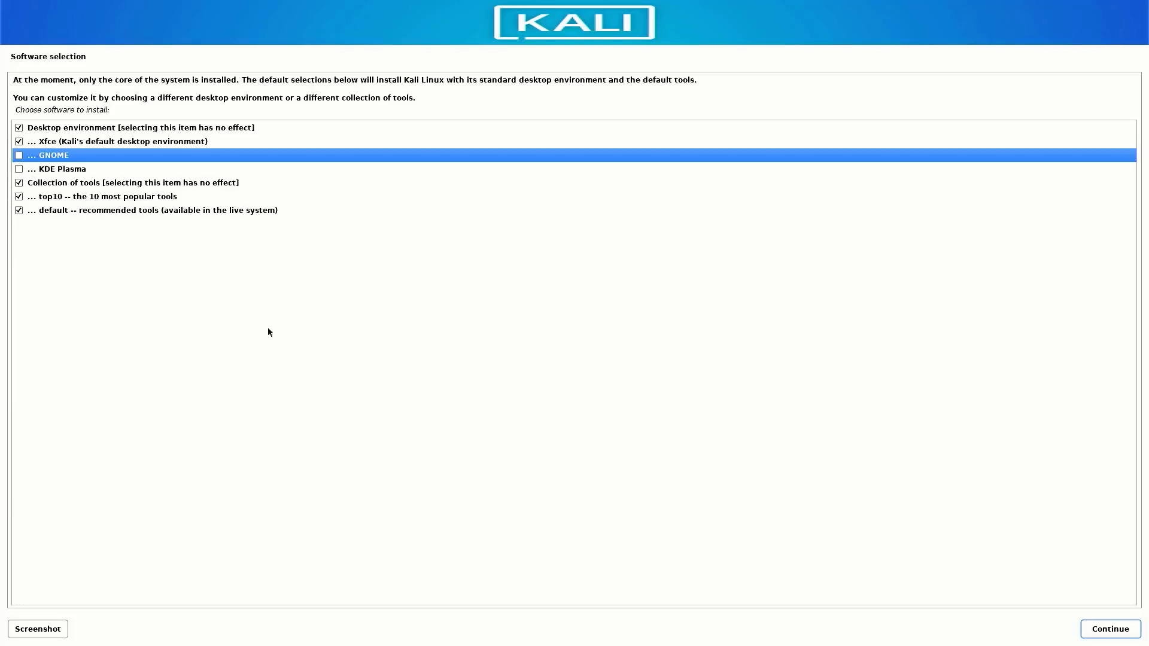
click(1104, 636)
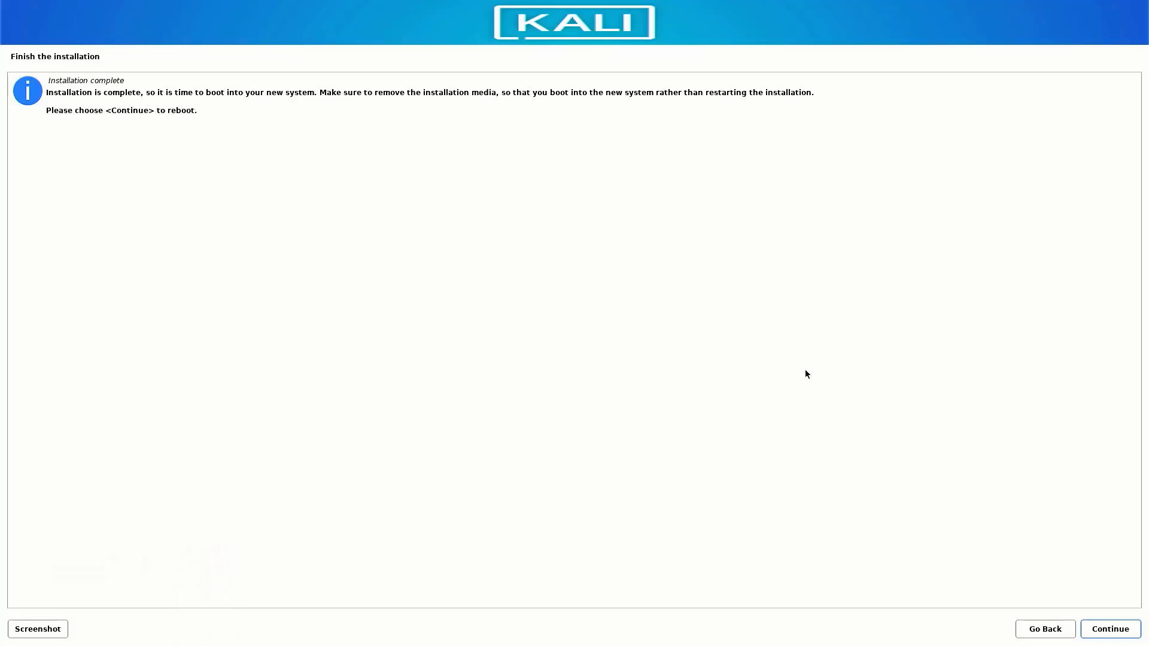
Continue past Installation complete to finish and reboot into the new system.
click(1111, 630)
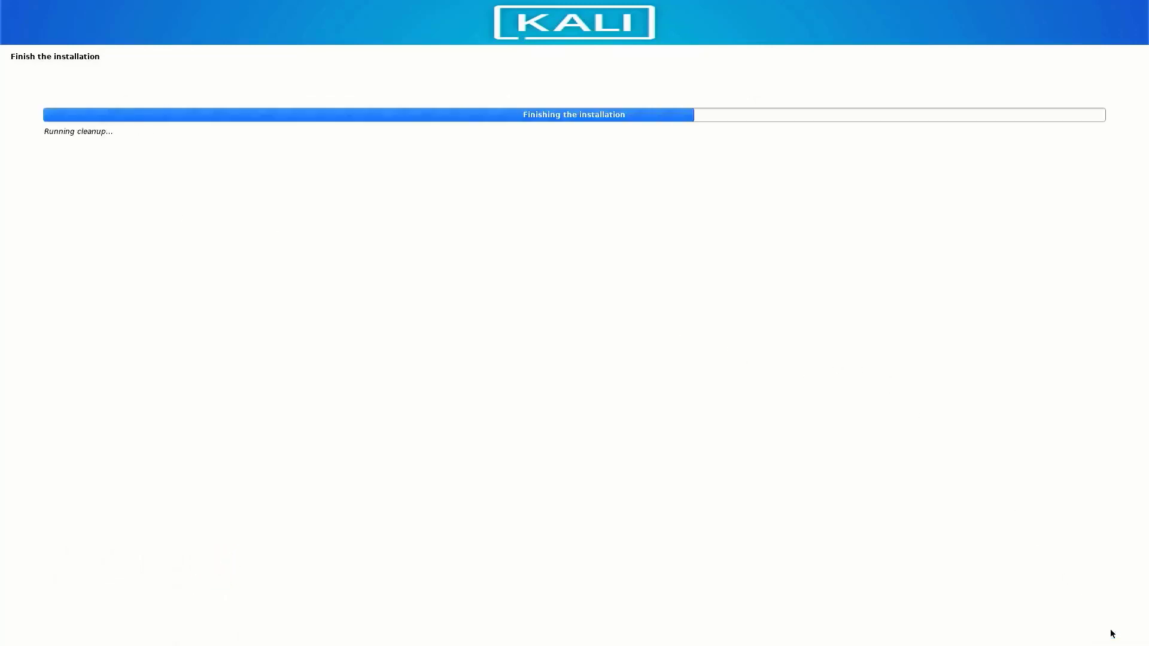